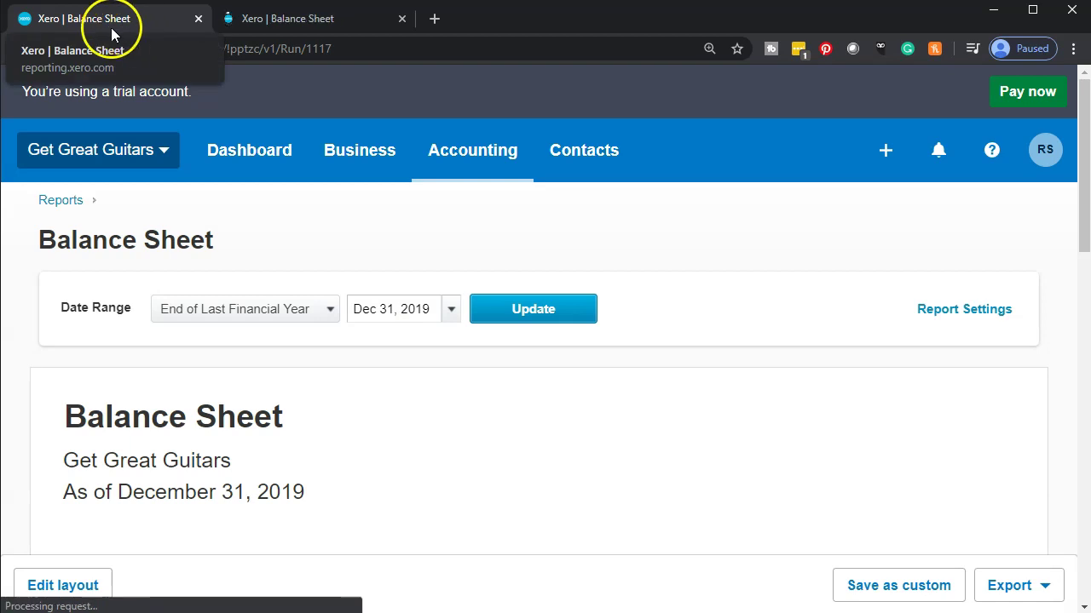
# Step: Open the Income Statement report and duplicate its browser tab
pyautogui.click(476, 168)
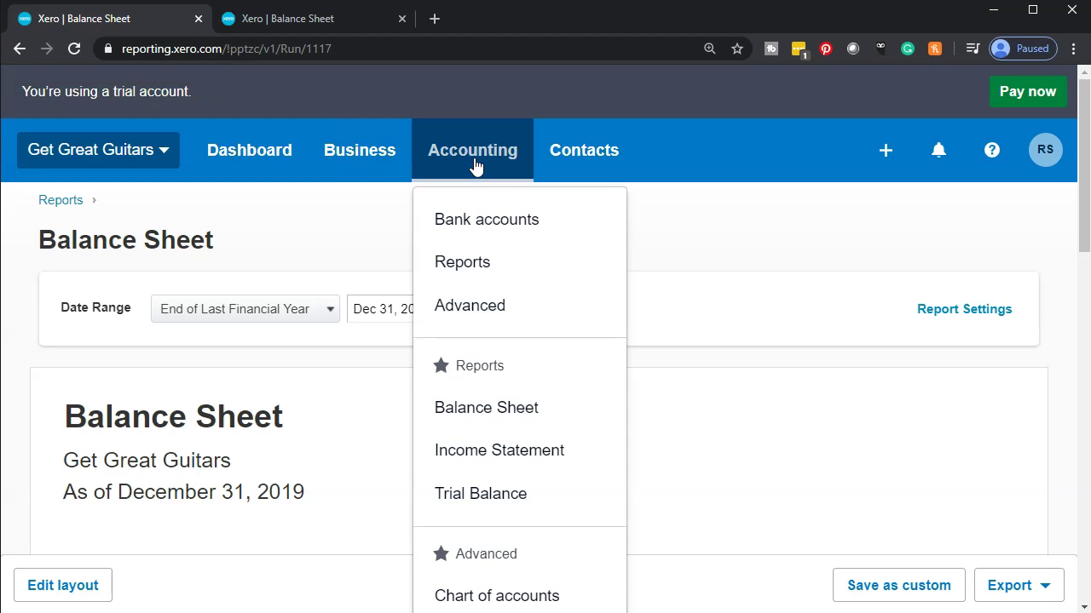
pyautogui.click(479, 456)
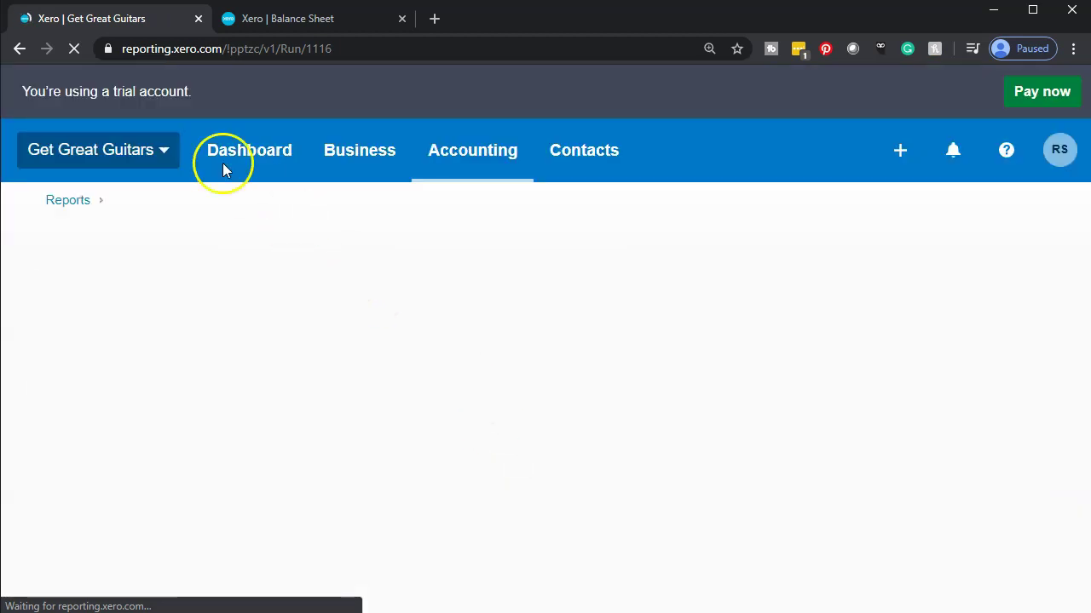
pyautogui.rightClick(136, 19)
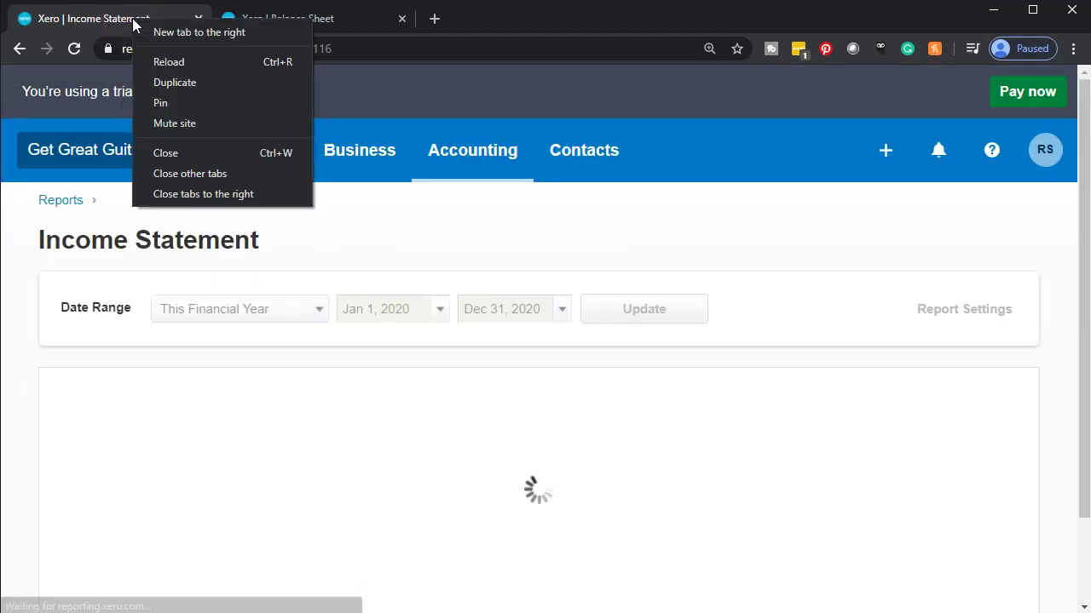
pyautogui.click(172, 80)
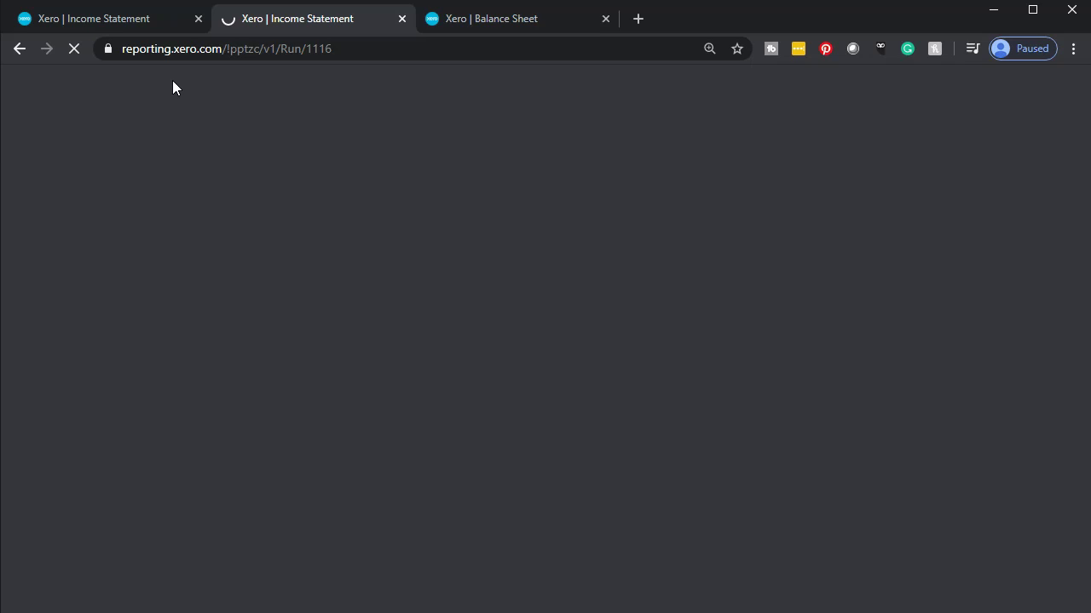
# Step: Set the Balance Sheet report date to Feb 29, 2020 and update the report
pyautogui.click(503, 20)
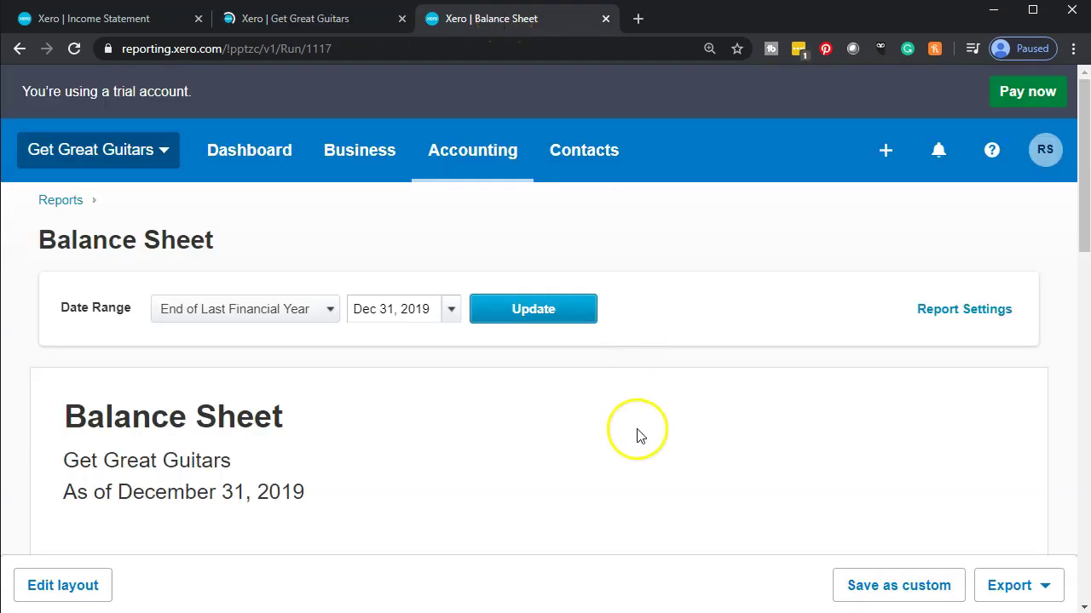
pyautogui.click(450, 312)
pyautogui.scroll(-2, 662, 438)
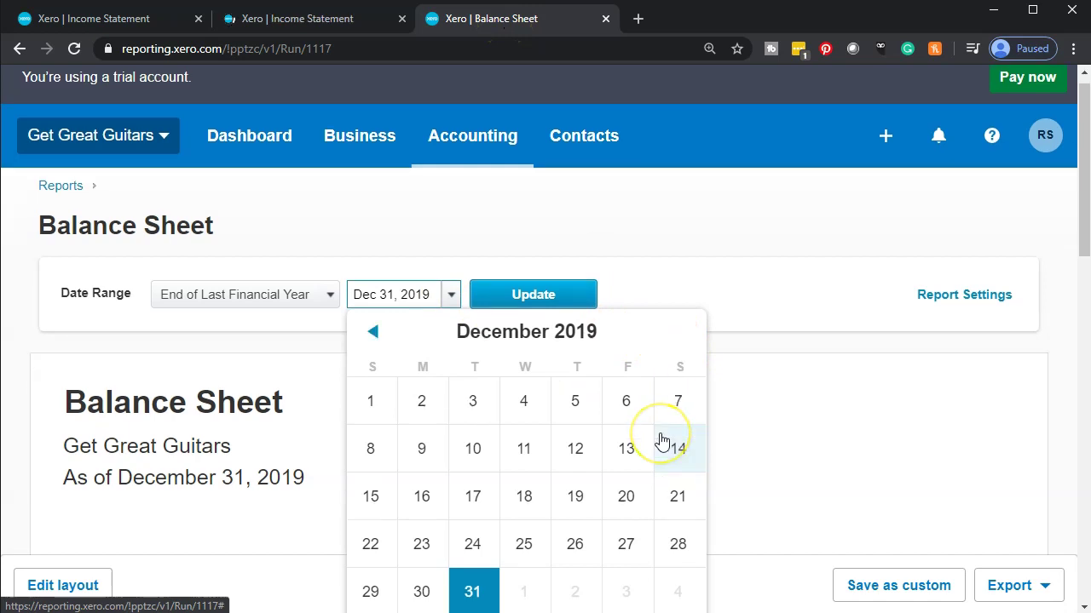
pyautogui.scroll(-1, 656, 423)
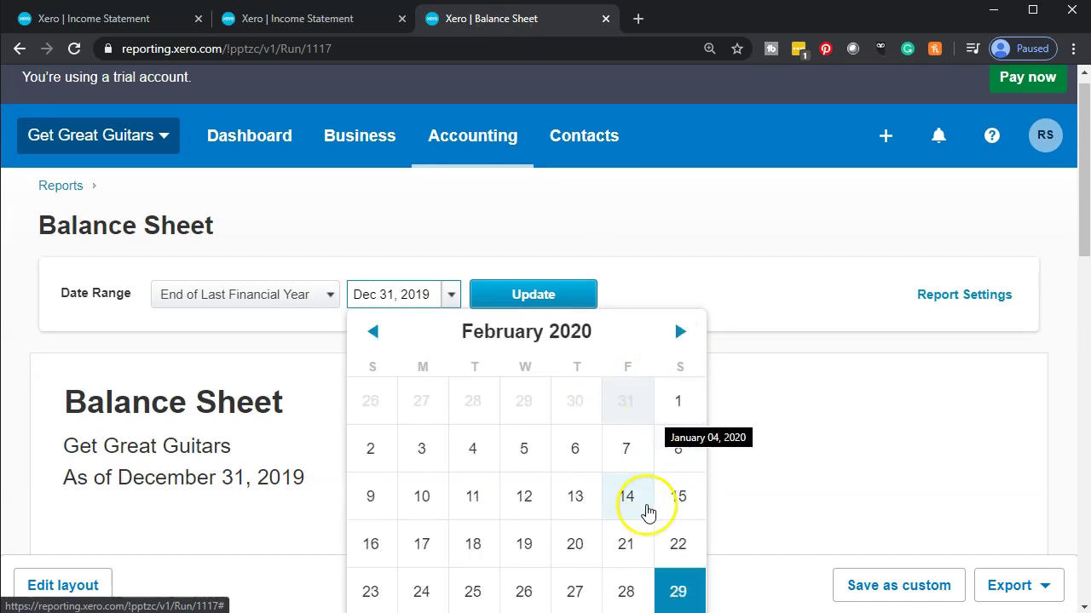
pyautogui.click(680, 591)
pyautogui.click(565, 305)
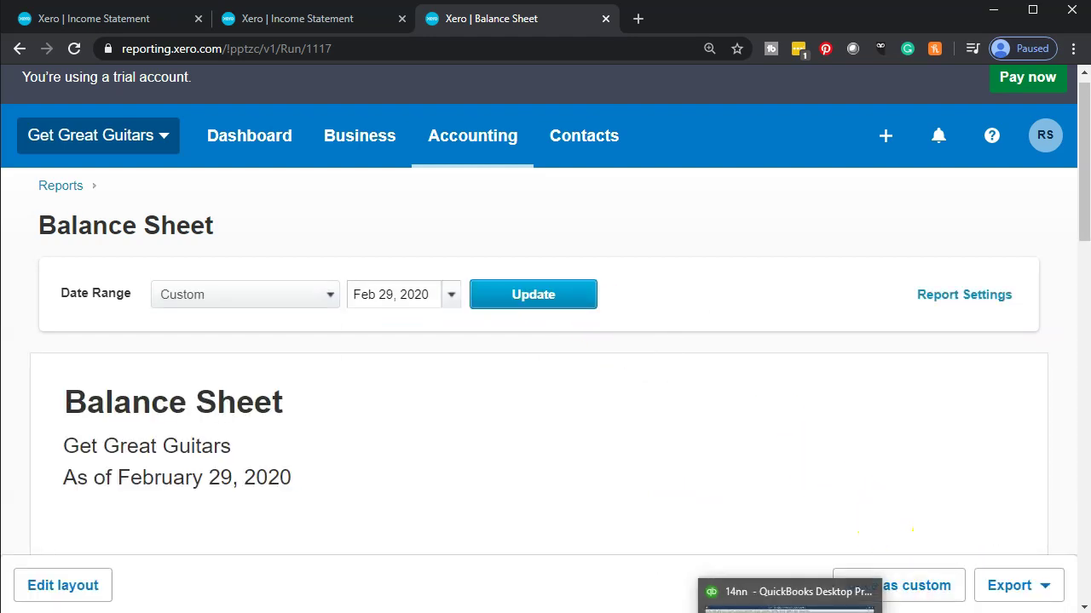
# Step: Switch to QuickBooks Desktop and examine the sales receipt and payment stages of the customer workflow
pyautogui.click(711, 569)
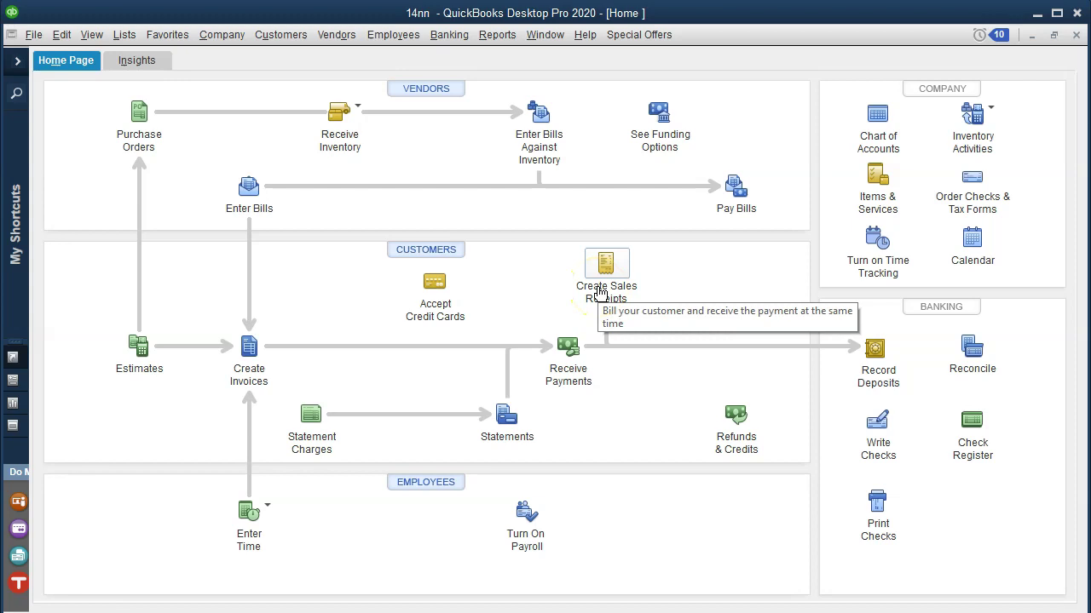
pyautogui.click(553, 393)
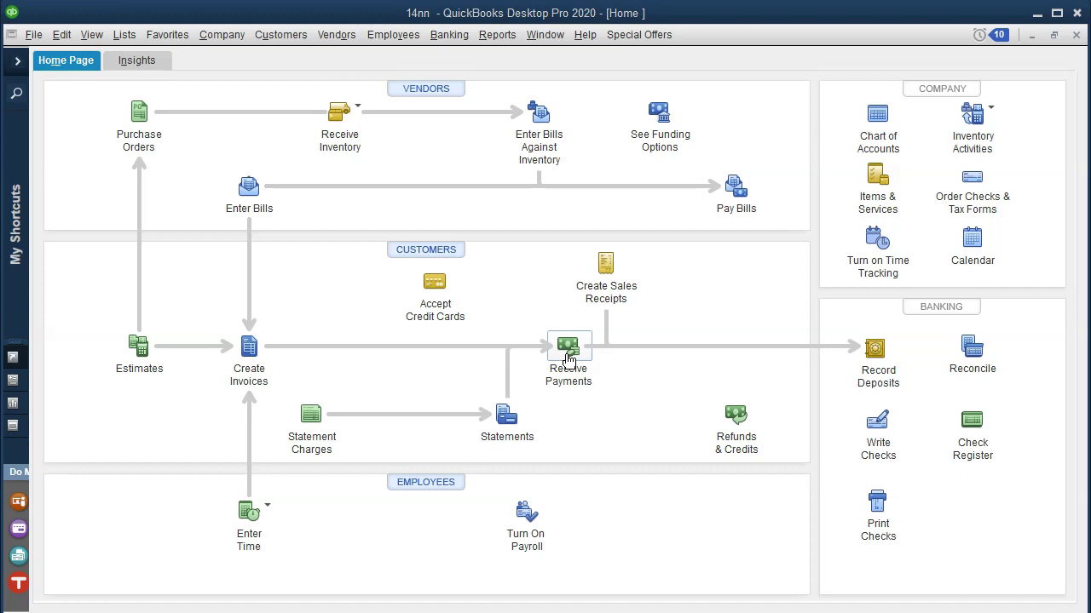
pyautogui.click(561, 377)
pyautogui.click(562, 381)
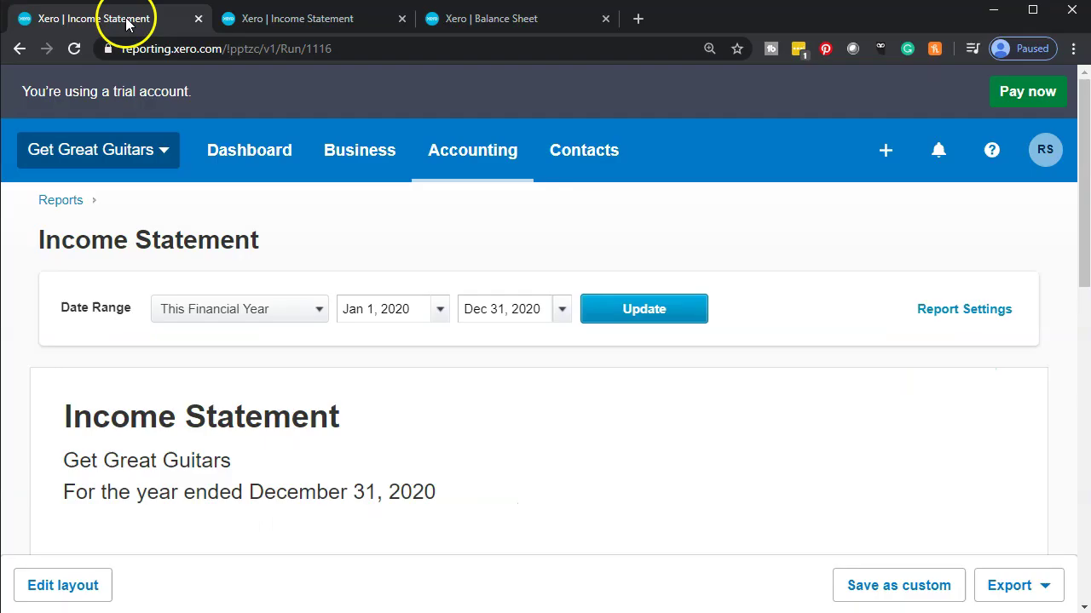
# Step: In Xero, start a Receive Money prepayment into the Clearing Bank Account from Anderson Guitars, dated Feb 16, 2020
pyautogui.click(883, 167)
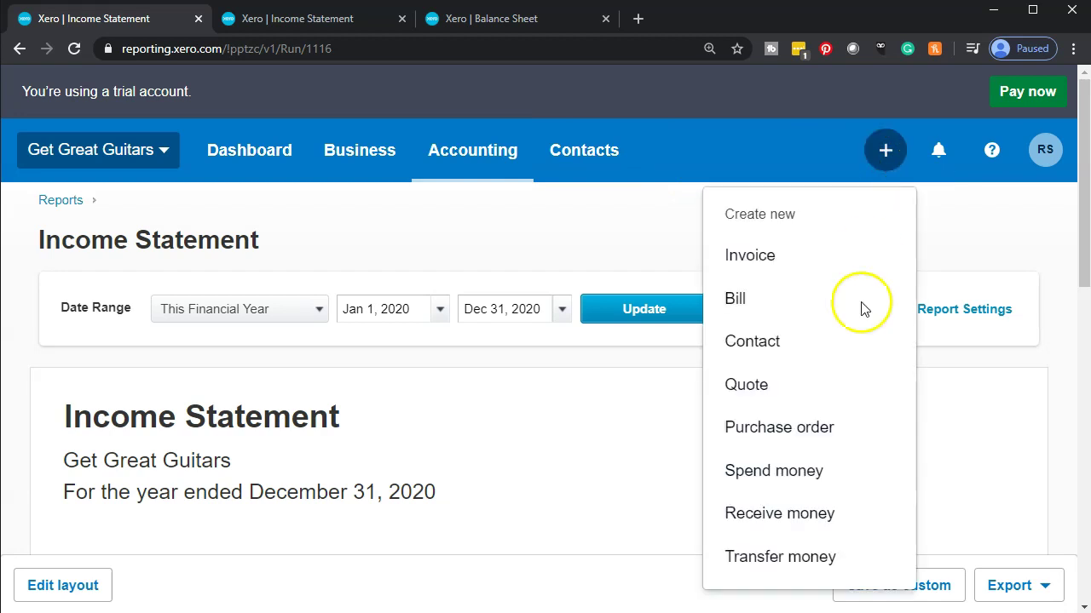
pyautogui.click(839, 521)
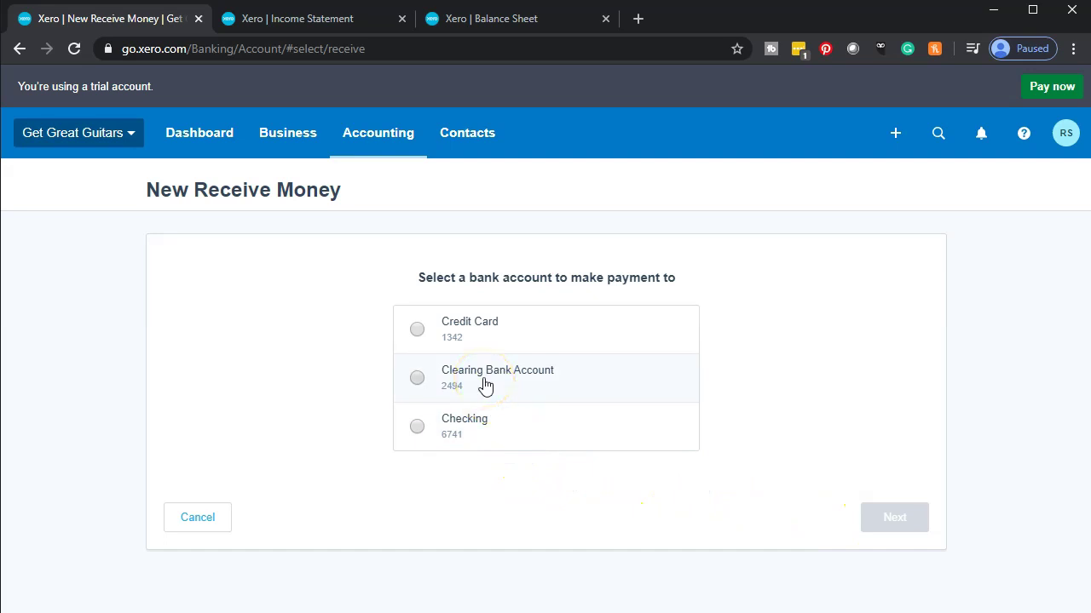
pyautogui.click(483, 385)
pyautogui.click(892, 525)
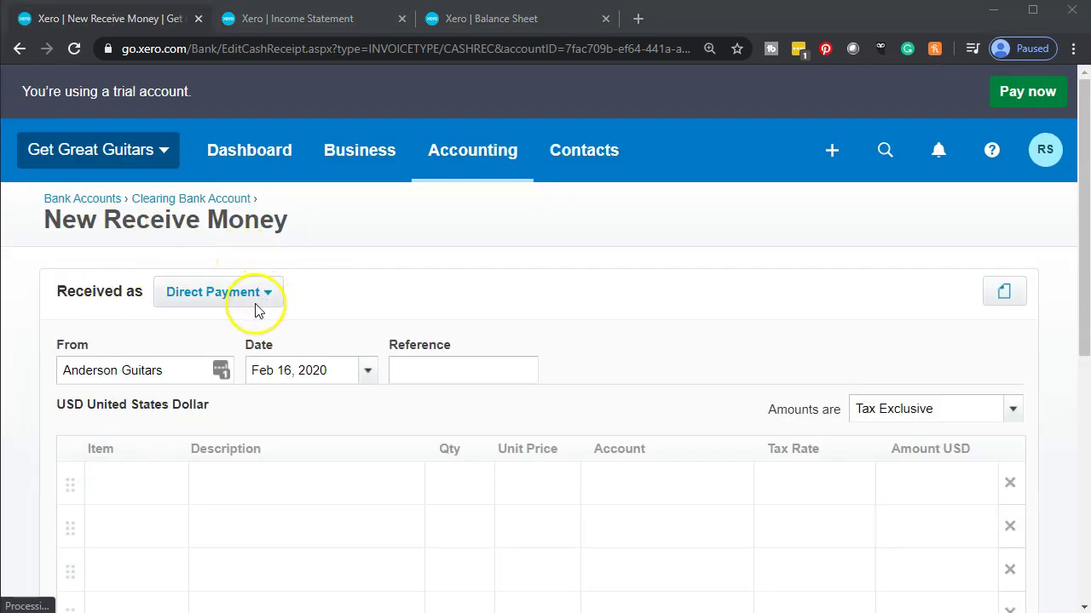
pyautogui.click(261, 294)
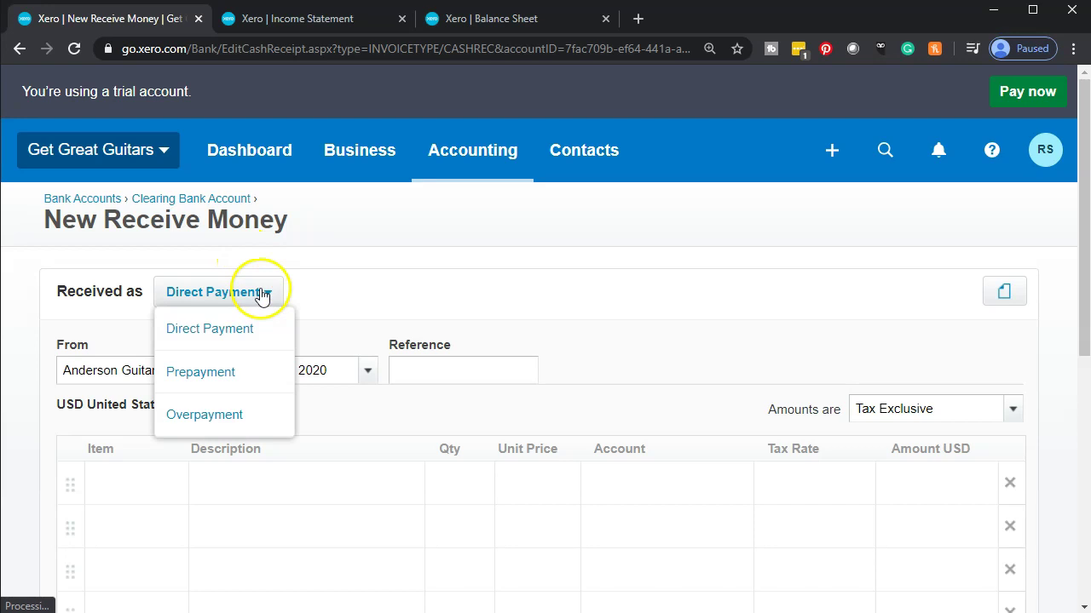
pyautogui.click(237, 376)
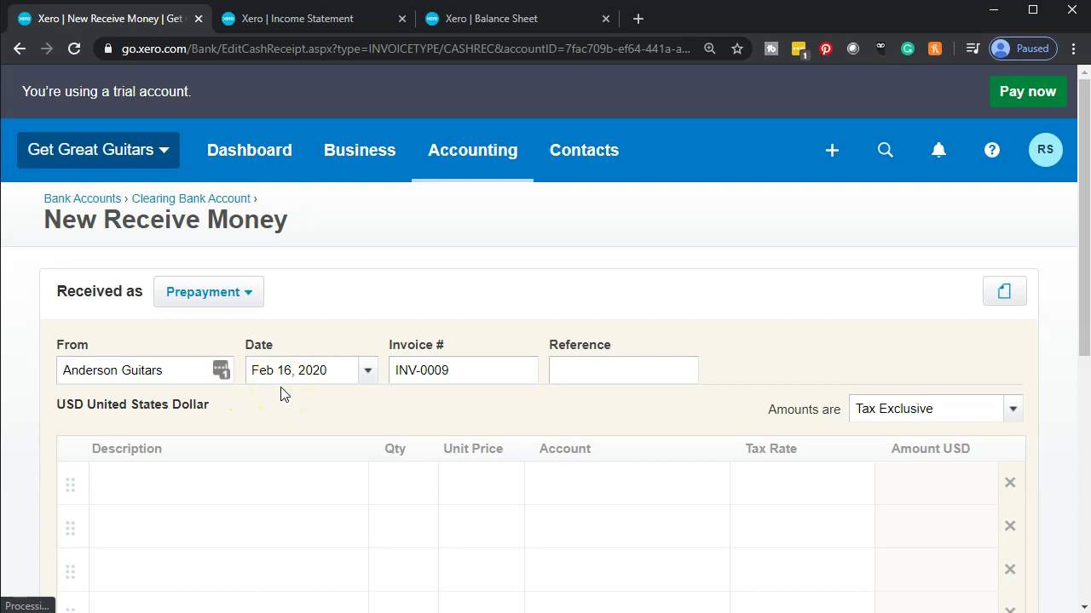
# Step: Enter a line item described as Prepayment with quantity 1 and unit price 250.00
pyautogui.scroll(-2, 284, 394)
pyautogui.click(183, 326)
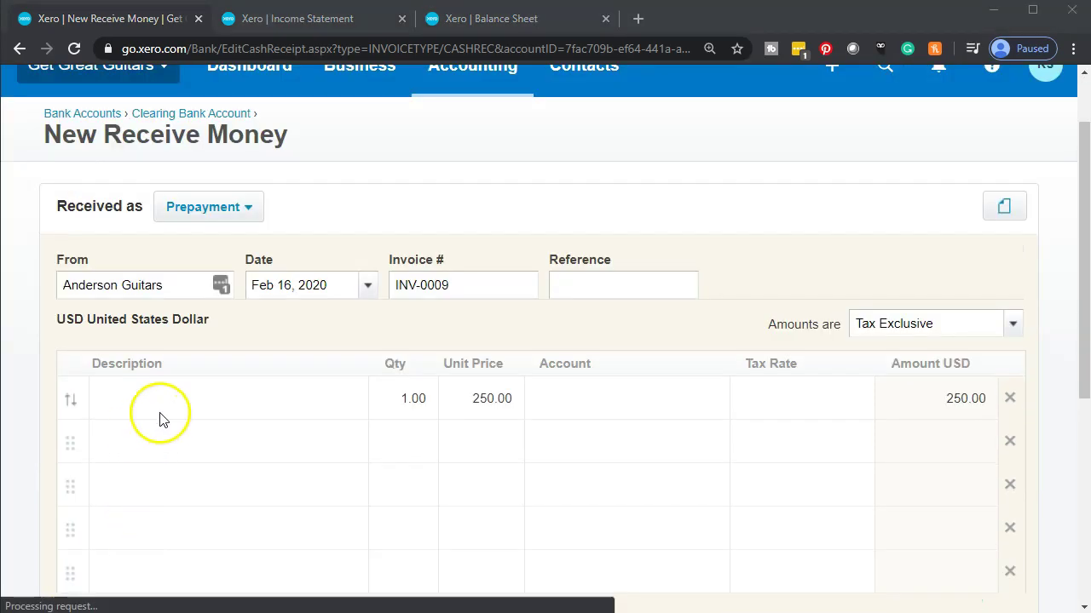
pyautogui.click(173, 402)
pyautogui.write('Prepayment')
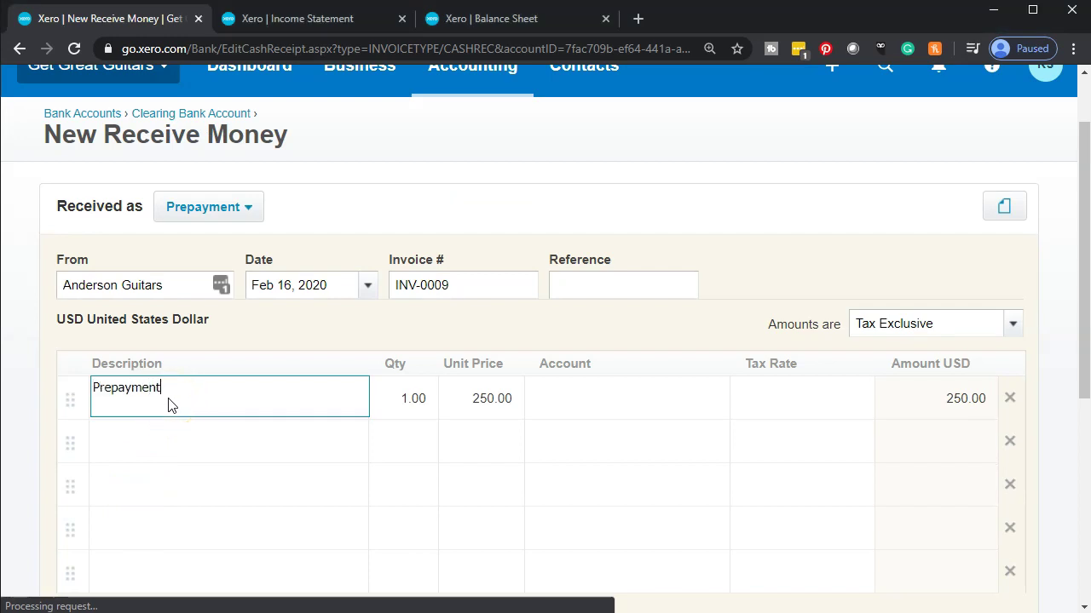
pyautogui.press('Tab')
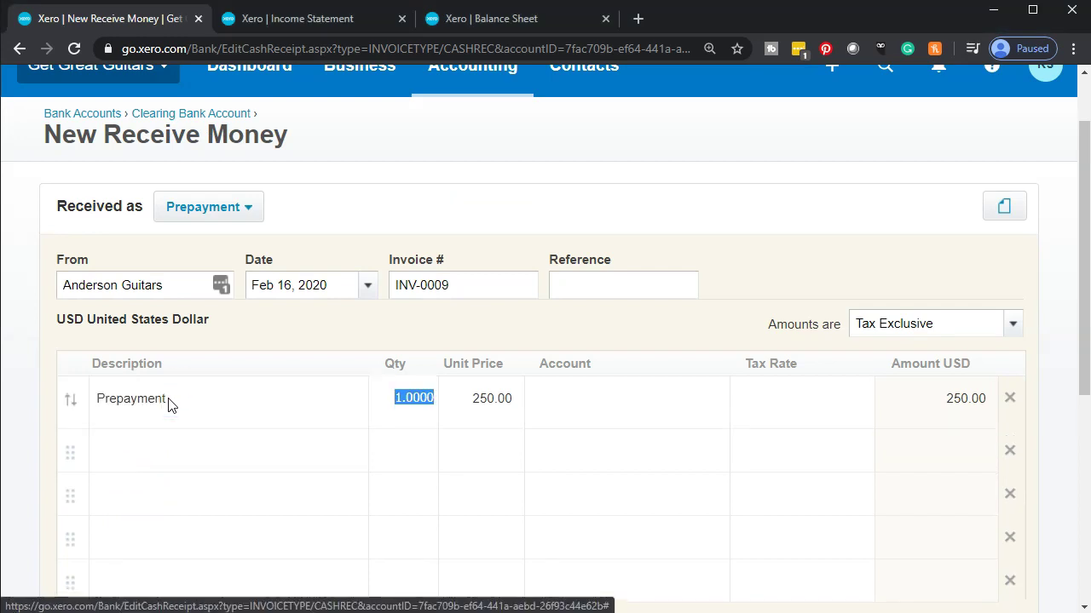
pyautogui.press('Tab')
pyautogui.press('Tab')
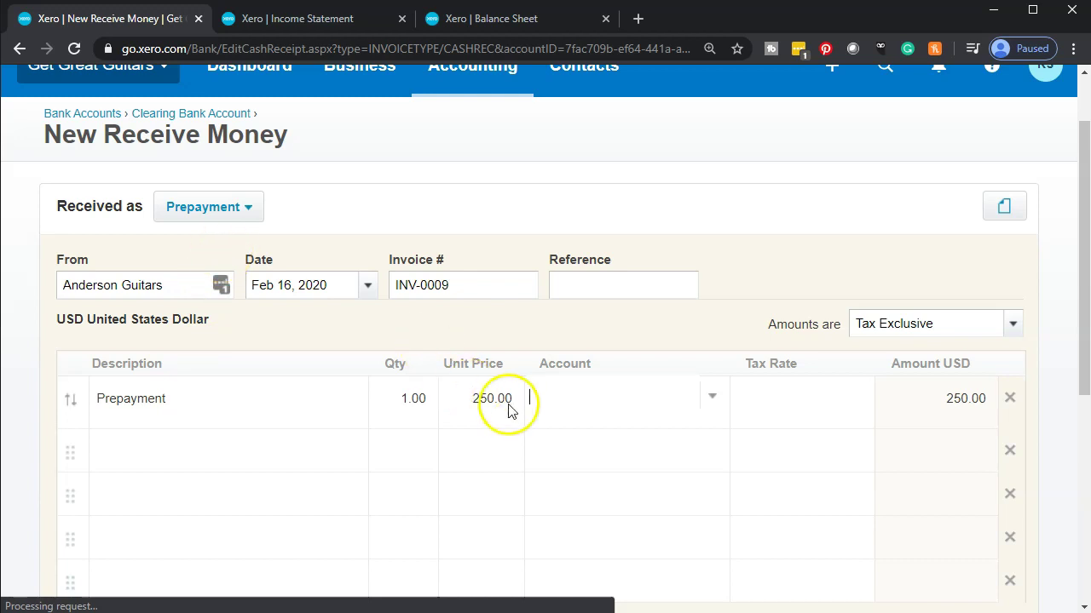
# Step: Look through the account choices for the Prepayment line, checking the liabilities for a suitable account
pyautogui.click(712, 398)
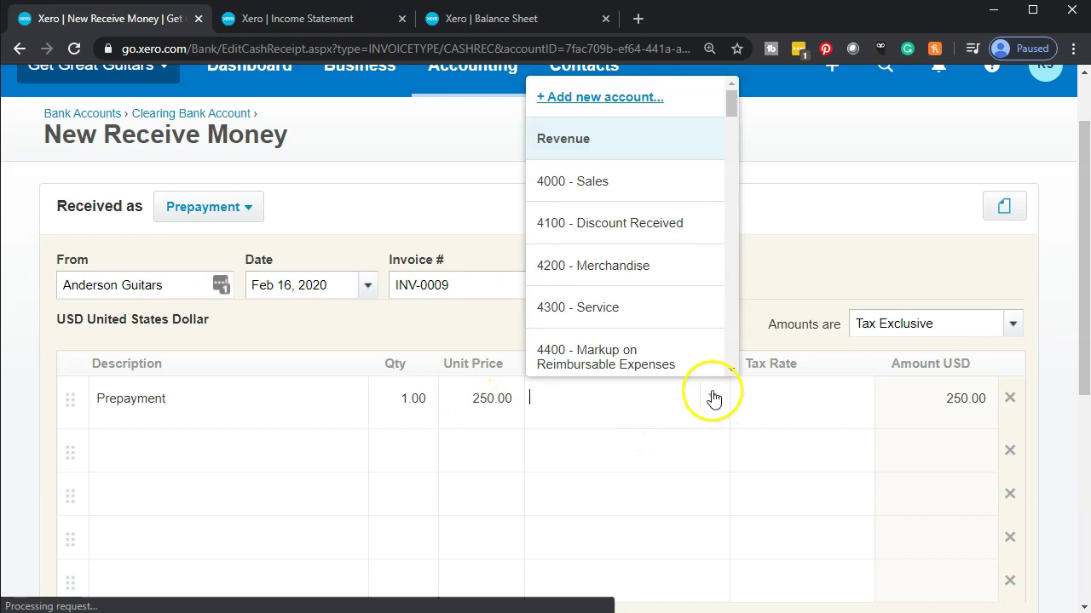
pyautogui.scroll(-3, 691, 305)
pyautogui.scroll(-5, 692, 304)
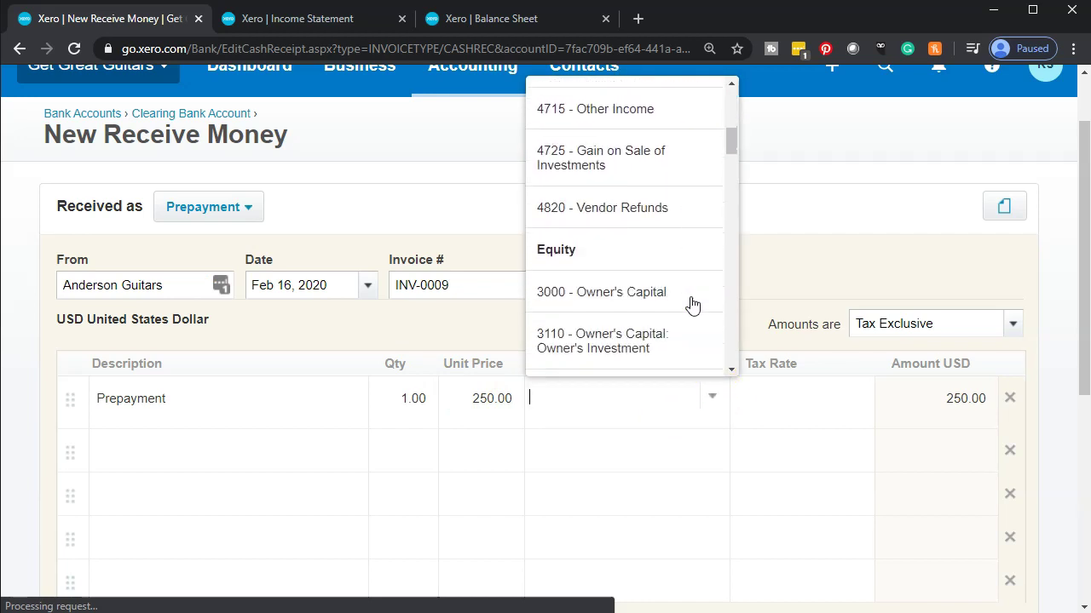
pyautogui.scroll(-2, 692, 304)
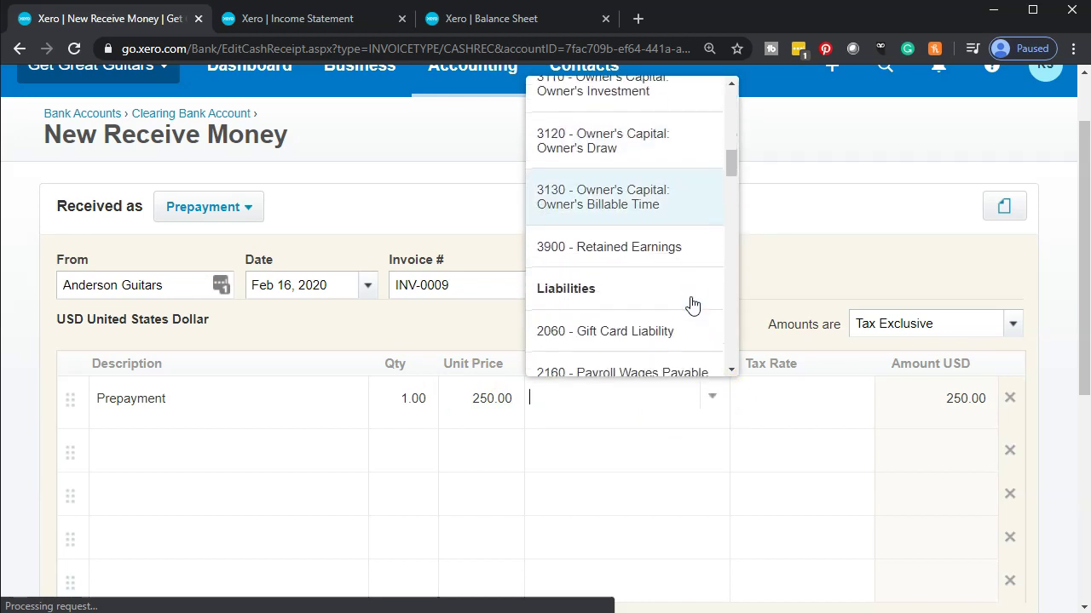
pyautogui.scroll(-2, 692, 304)
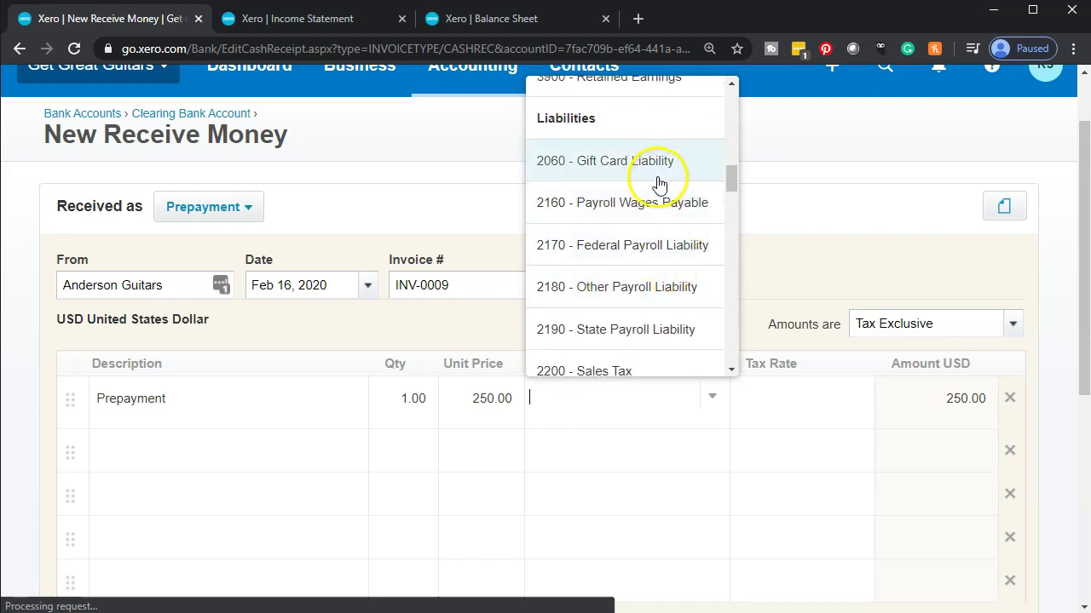
pyautogui.scroll(-3, 653, 275)
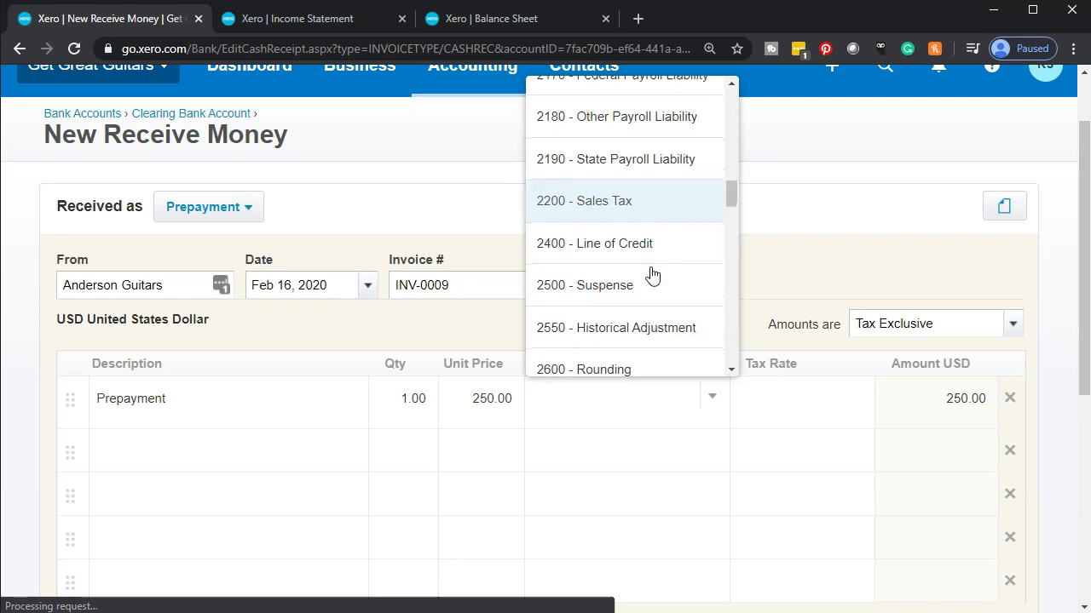
pyautogui.scroll(-1, 653, 273)
pyautogui.scroll(-1, 652, 273)
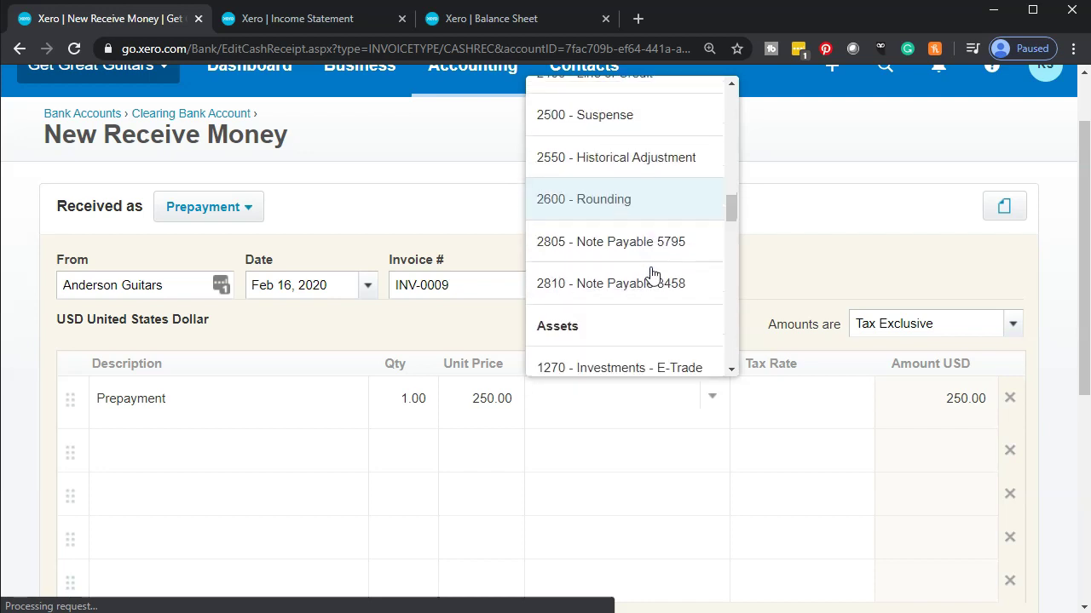
pyautogui.scroll(2, 653, 274)
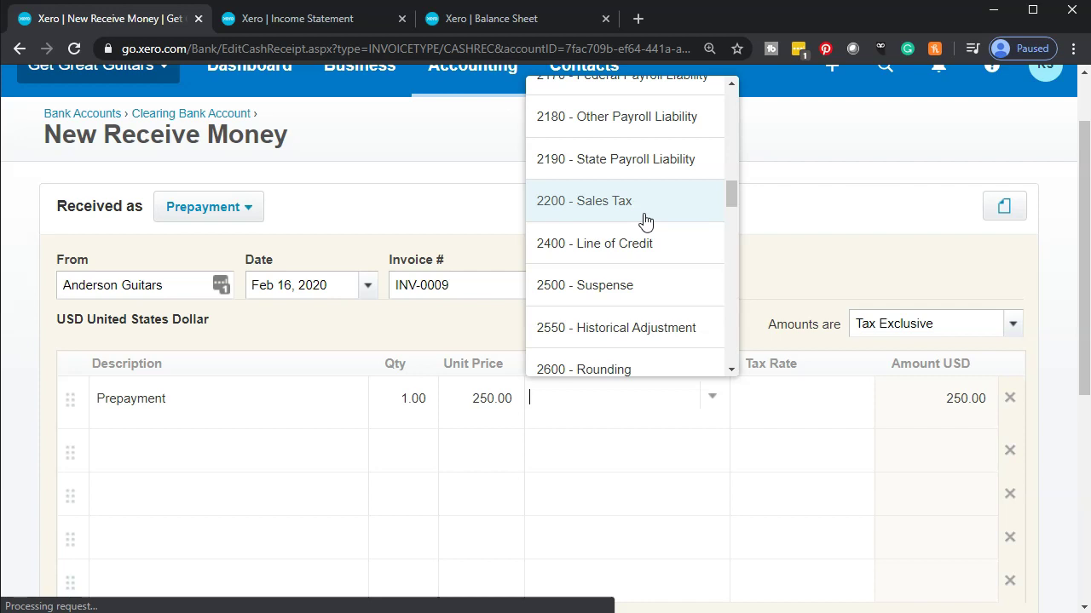
pyautogui.scroll(10, 643, 252)
# Step: Begin a new account for the Prepayment line with code 2210 and account type Current Liability
pyautogui.click(550, 96)
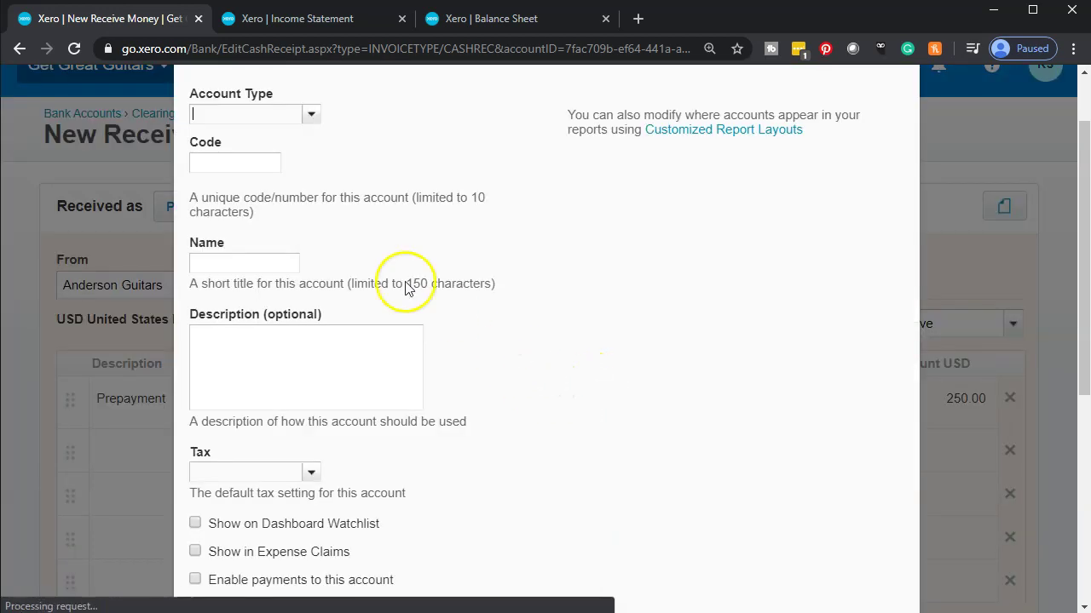
pyautogui.click(258, 164)
pyautogui.write('2210')
pyautogui.press('Tab')
pyautogui.click(252, 112)
pyautogui.click(313, 117)
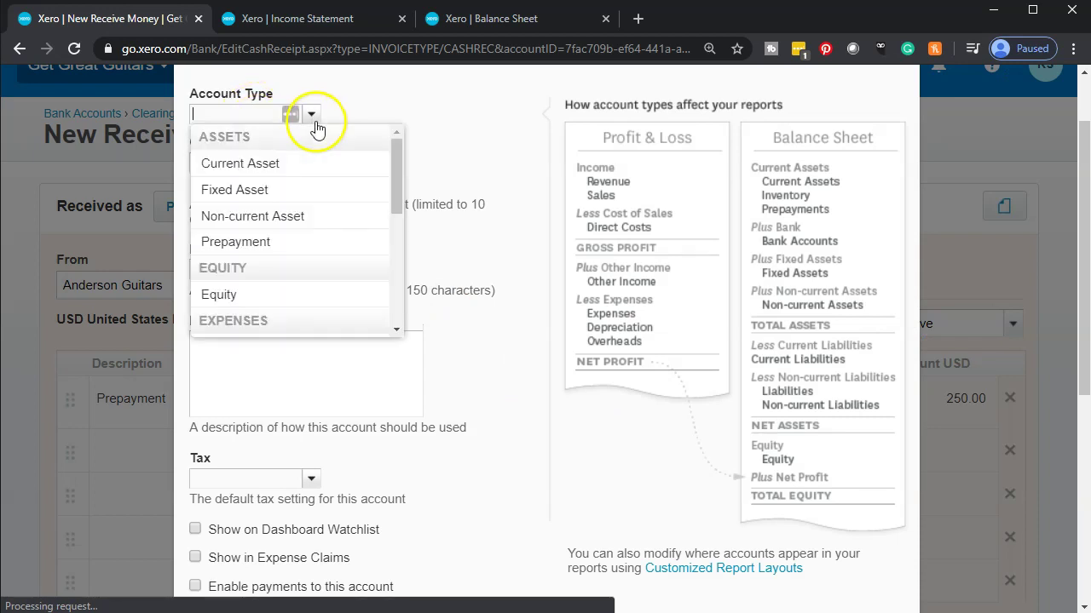
pyautogui.scroll(-3, 315, 245)
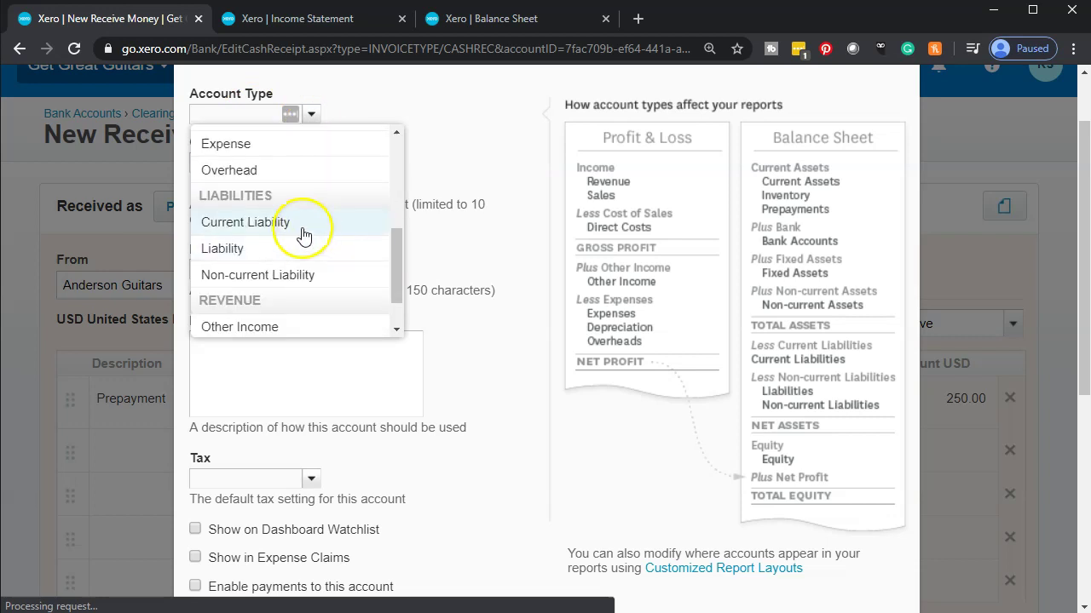
pyautogui.click(298, 224)
# Step: Name the new account Unearned Revenue and save it to the Prepayment line
pyautogui.click(249, 267)
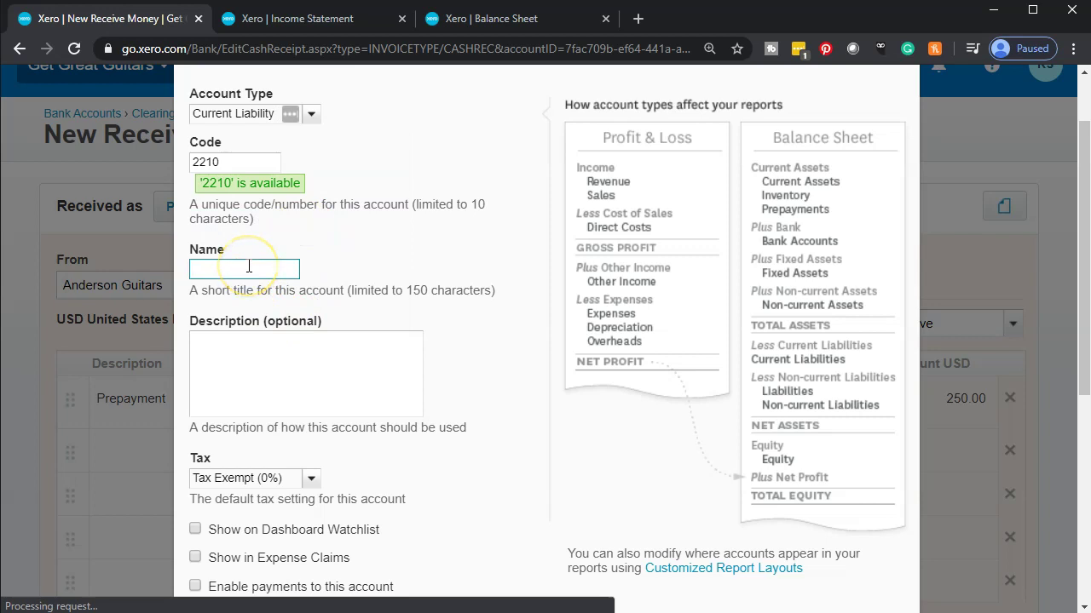
pyautogui.write('Unearned Revenue')
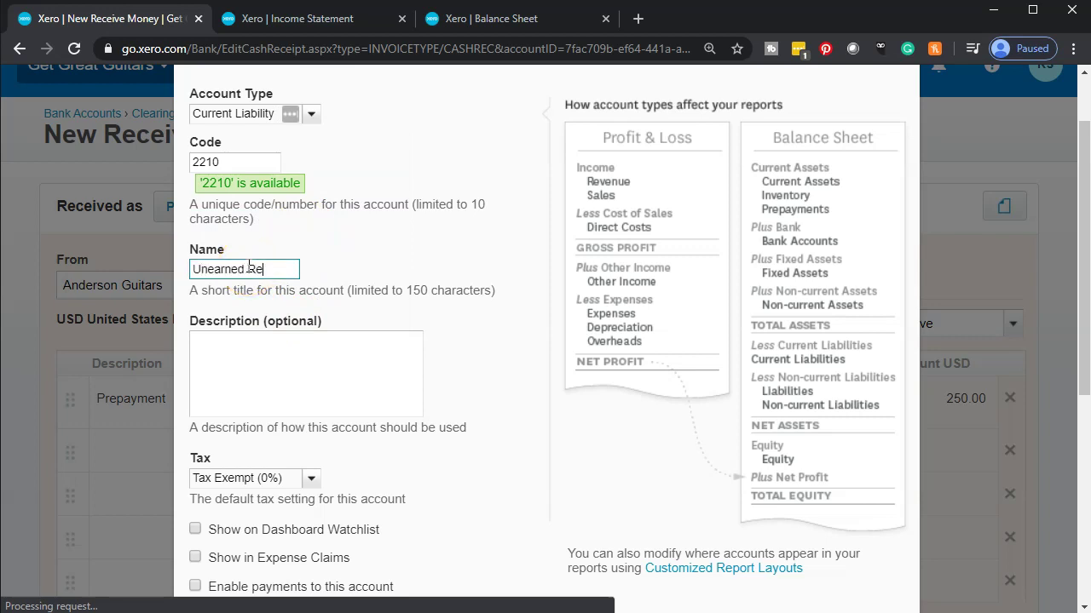
pyautogui.press('Tab')
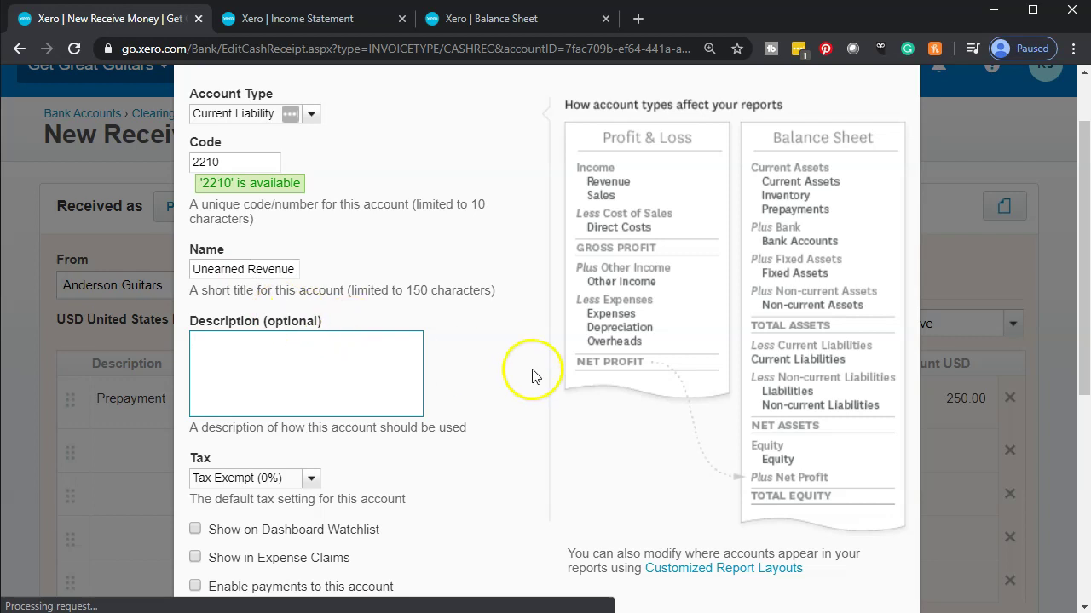
pyautogui.scroll(-3, 525, 372)
pyautogui.click(780, 381)
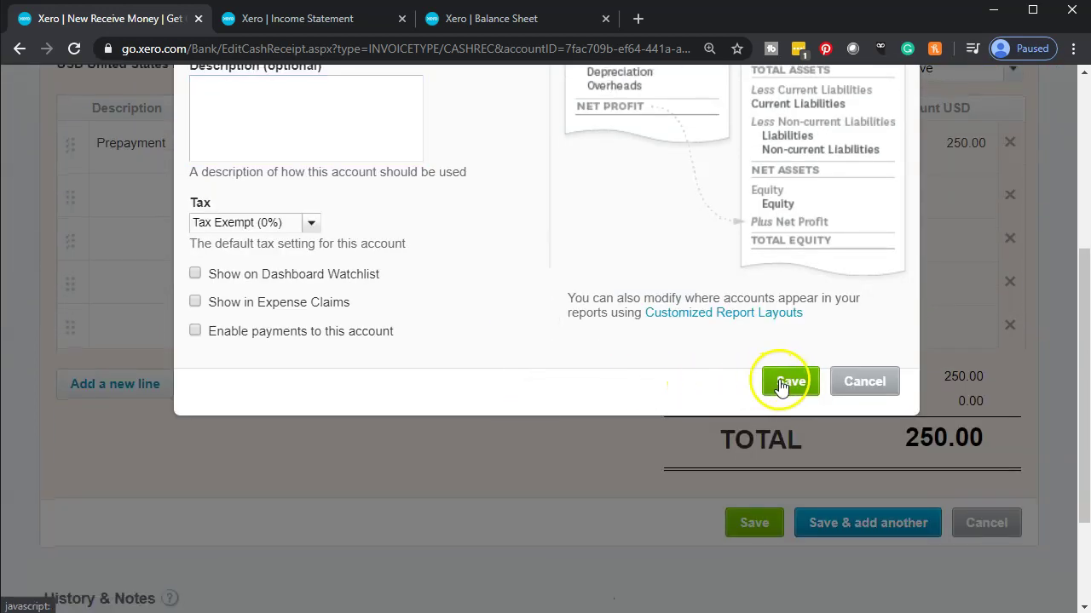
pyautogui.scroll(2, 590, 506)
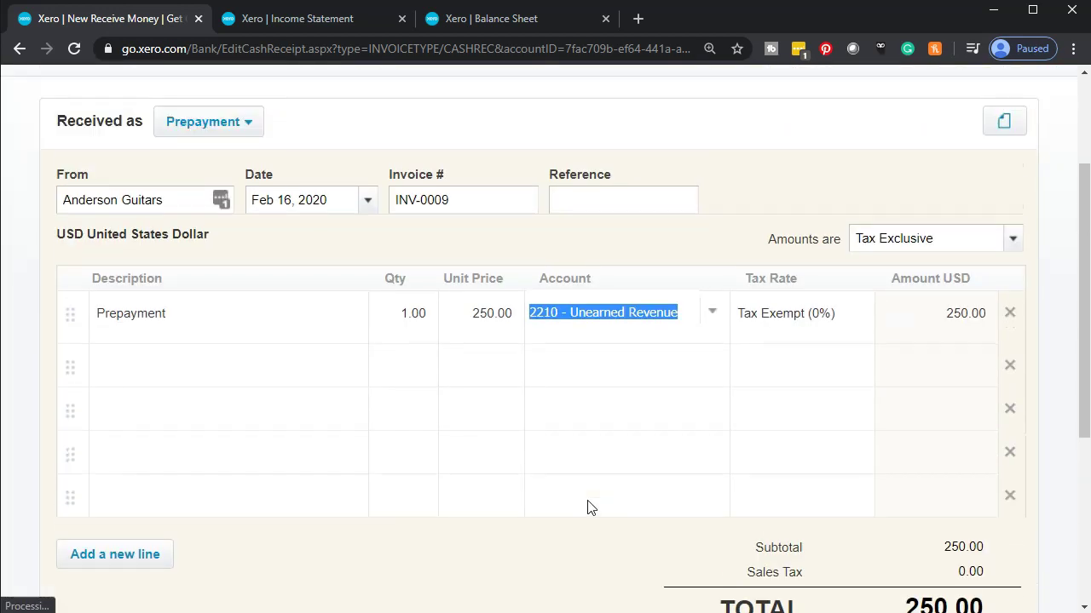
# Step: Review the completed Anderson Guitars prepayment form and save the transaction
pyautogui.scroll(-1, 597, 477)
pyautogui.scroll(-1, 537, 502)
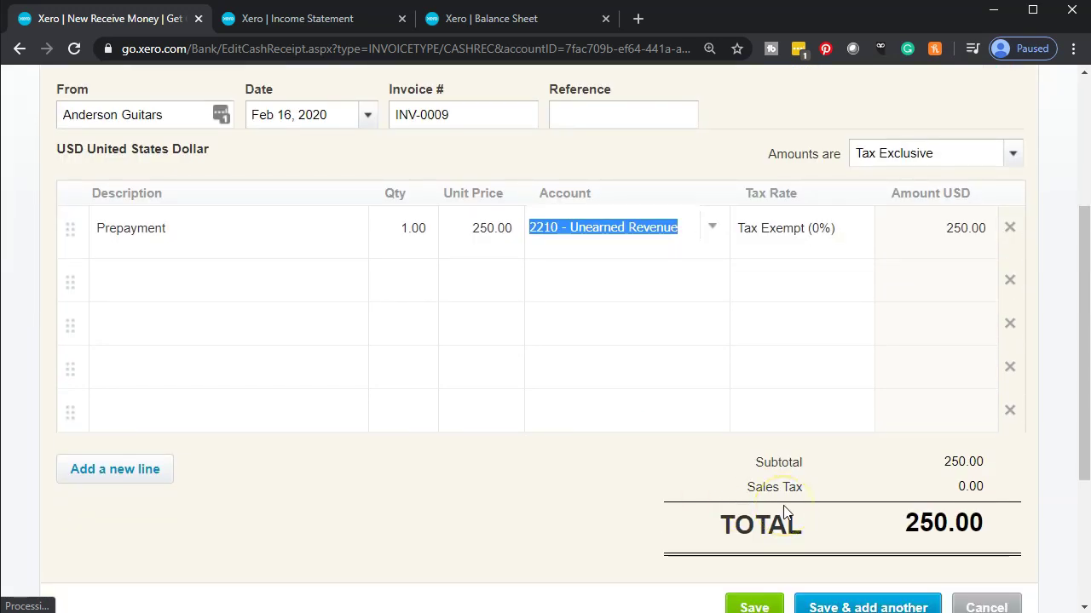
pyautogui.scroll(3, 664, 519)
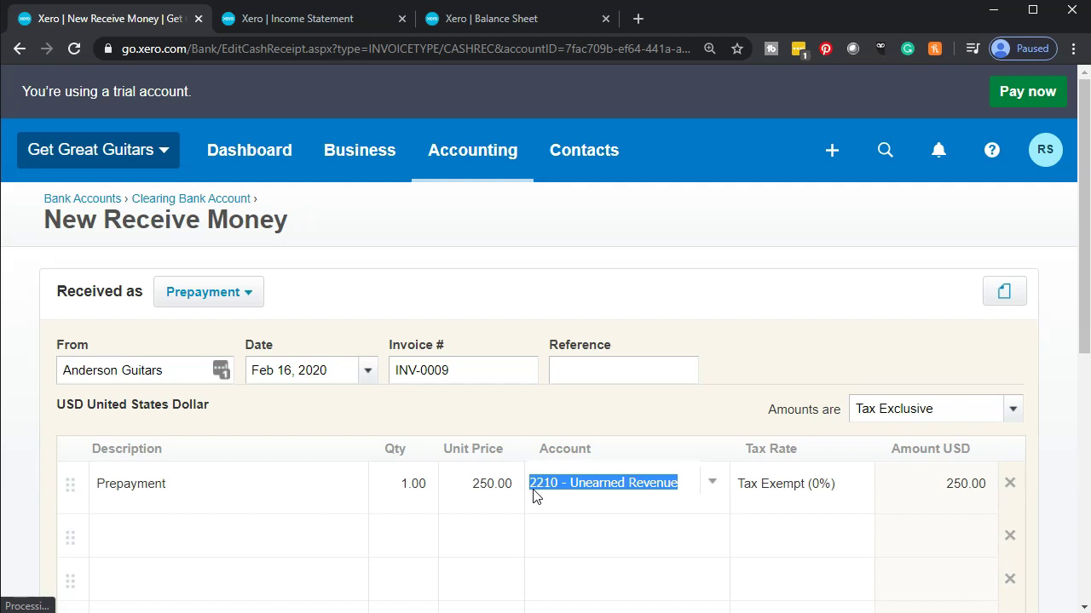
pyautogui.scroll(-4, 535, 494)
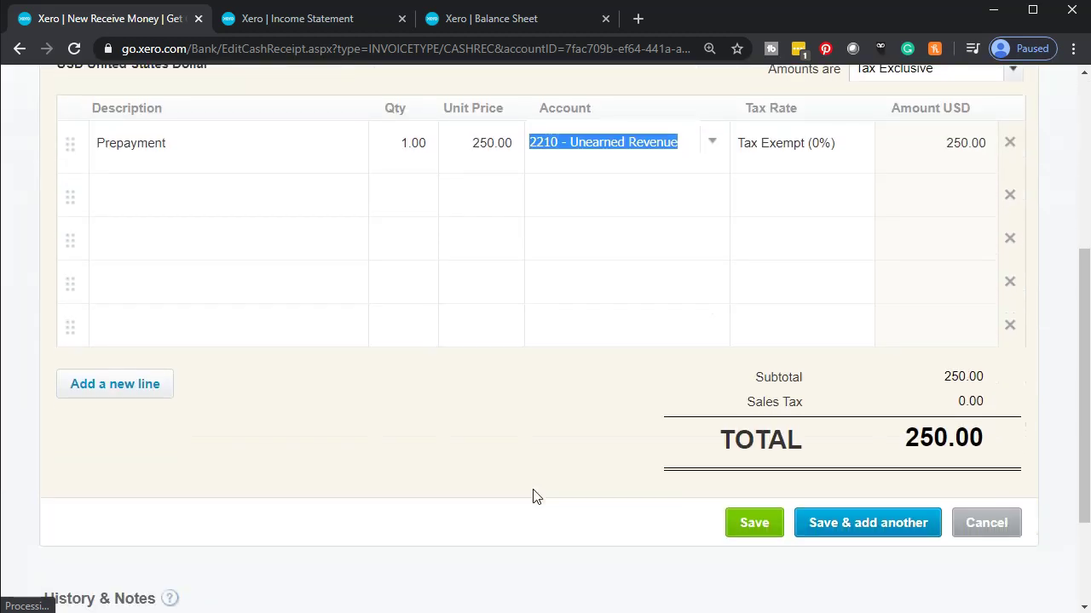
pyautogui.click(744, 523)
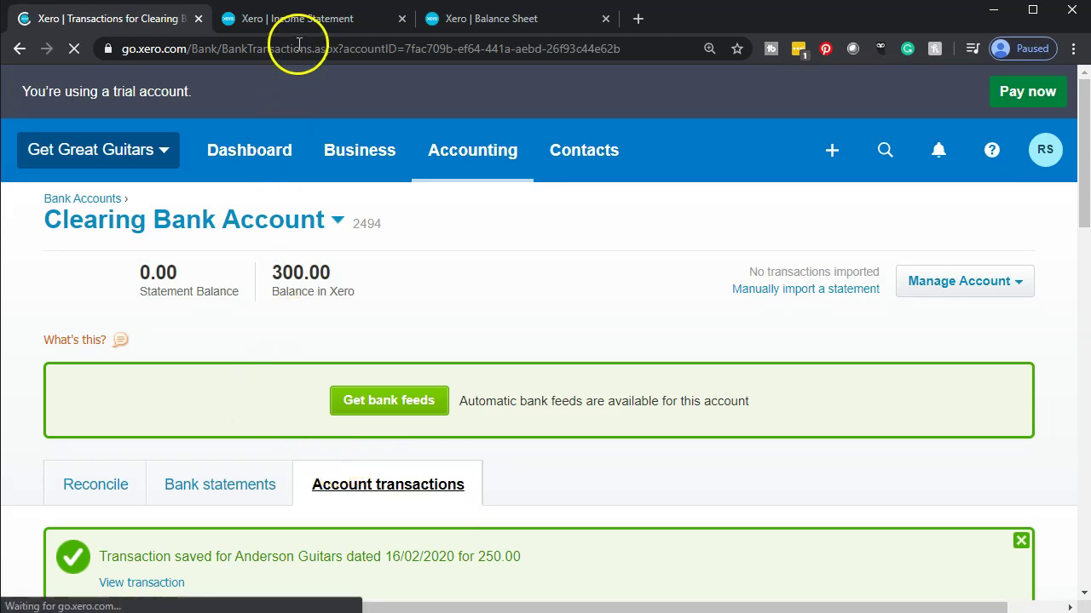
# Step: Update the Balance Sheet report and examine its cash, asset and liability lines for the effect of the prepayment
pyautogui.click(486, 21)
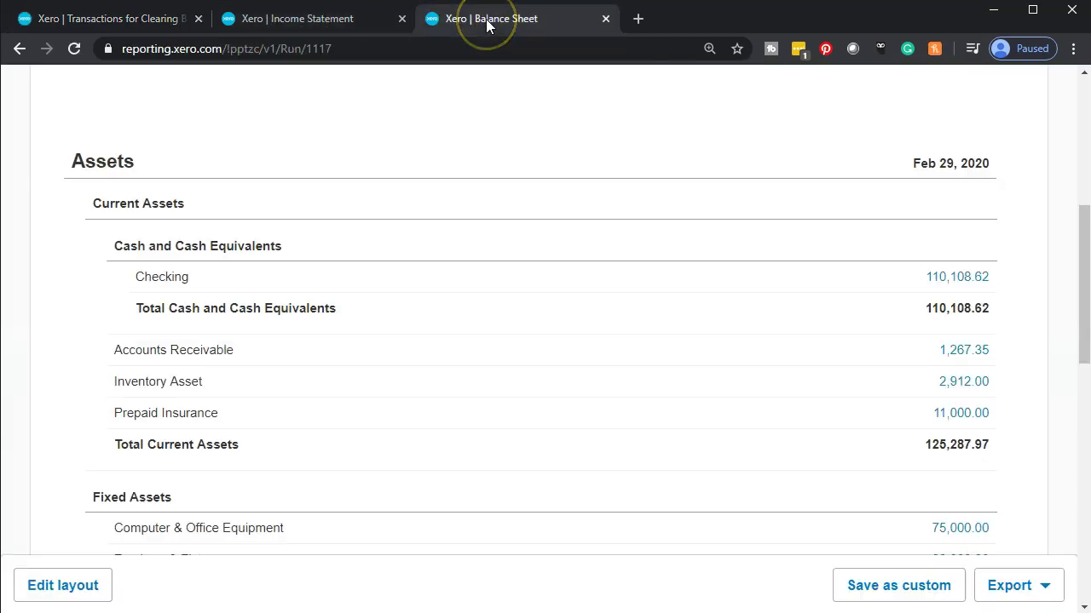
pyautogui.scroll(5, 428, 261)
pyautogui.click(516, 300)
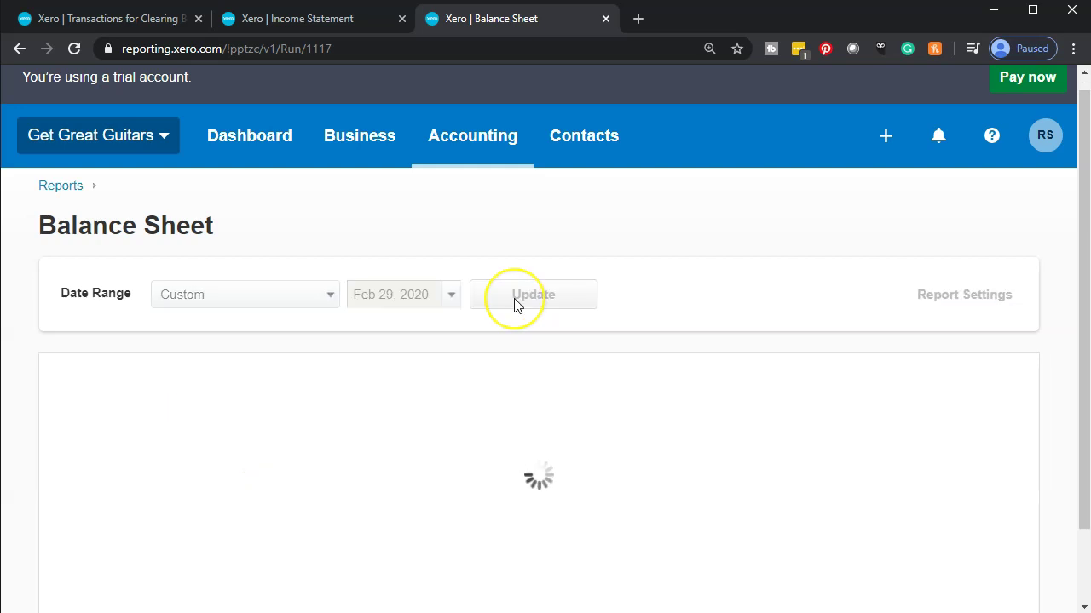
pyautogui.scroll(-5, 110, 421)
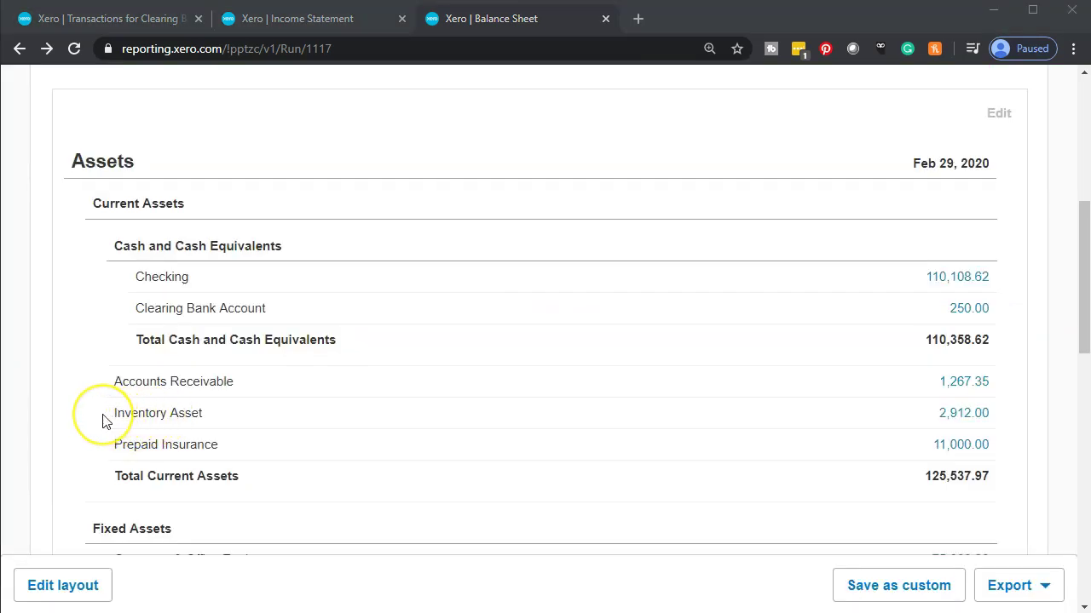
pyautogui.scroll(1, 104, 417)
pyautogui.scroll(-1, 103, 417)
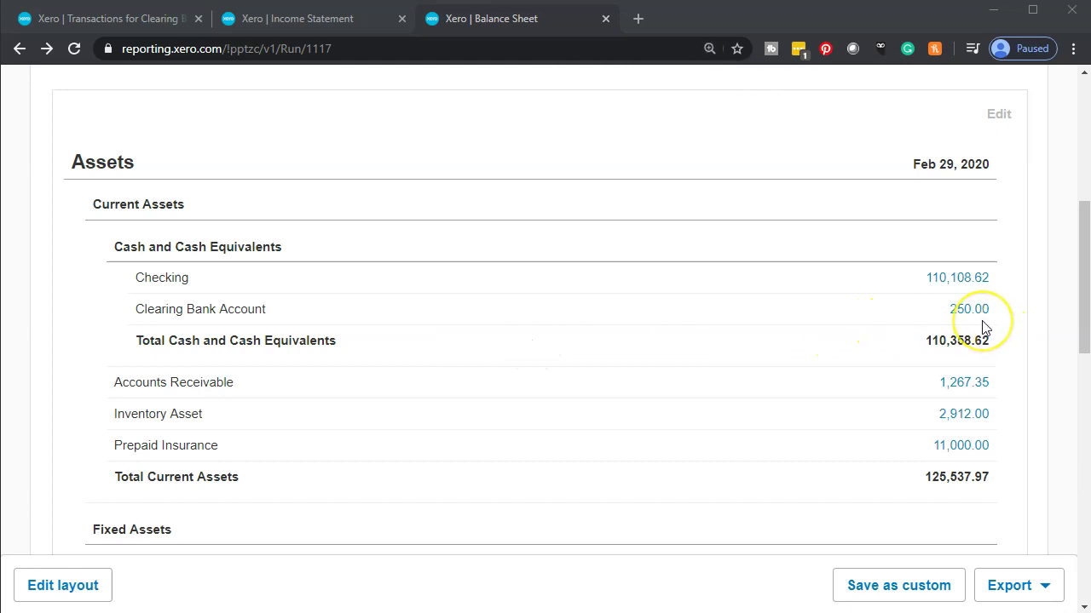
pyautogui.scroll(-3, 984, 328)
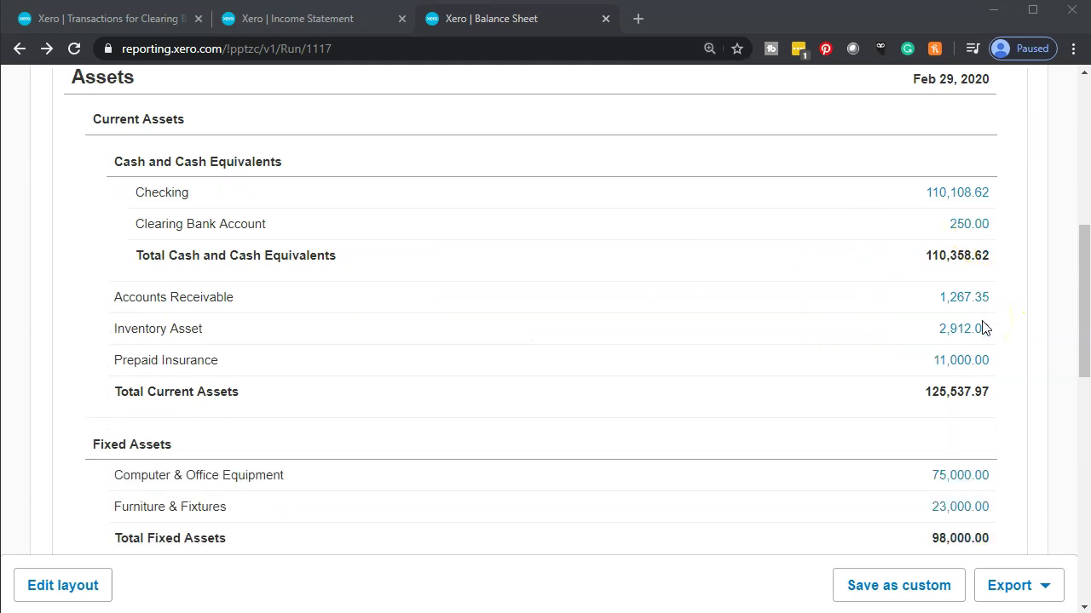
pyautogui.scroll(-4, 984, 328)
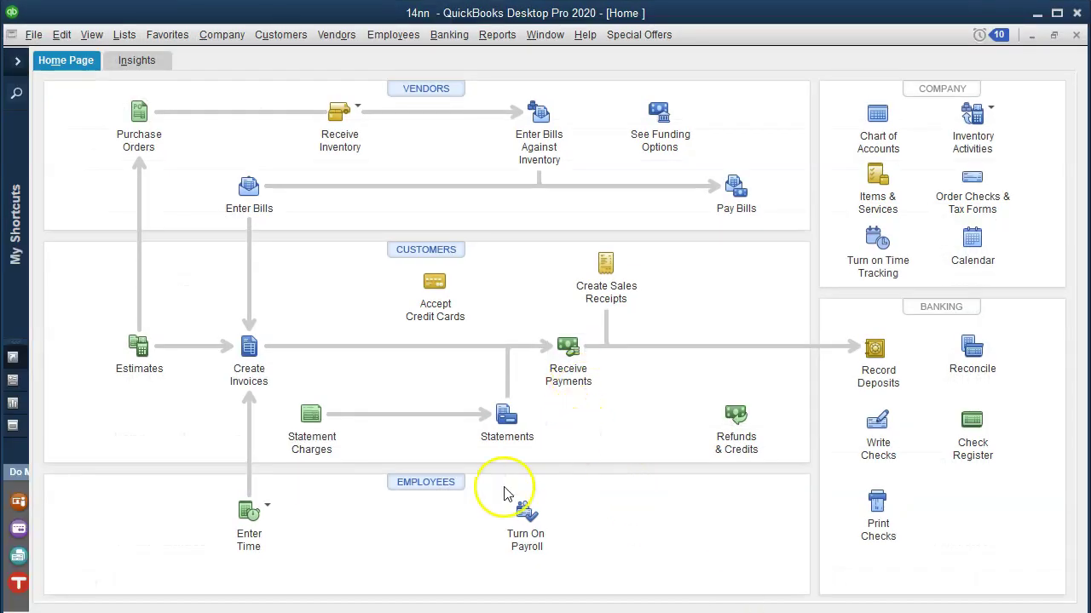
pyautogui.click(240, 381)
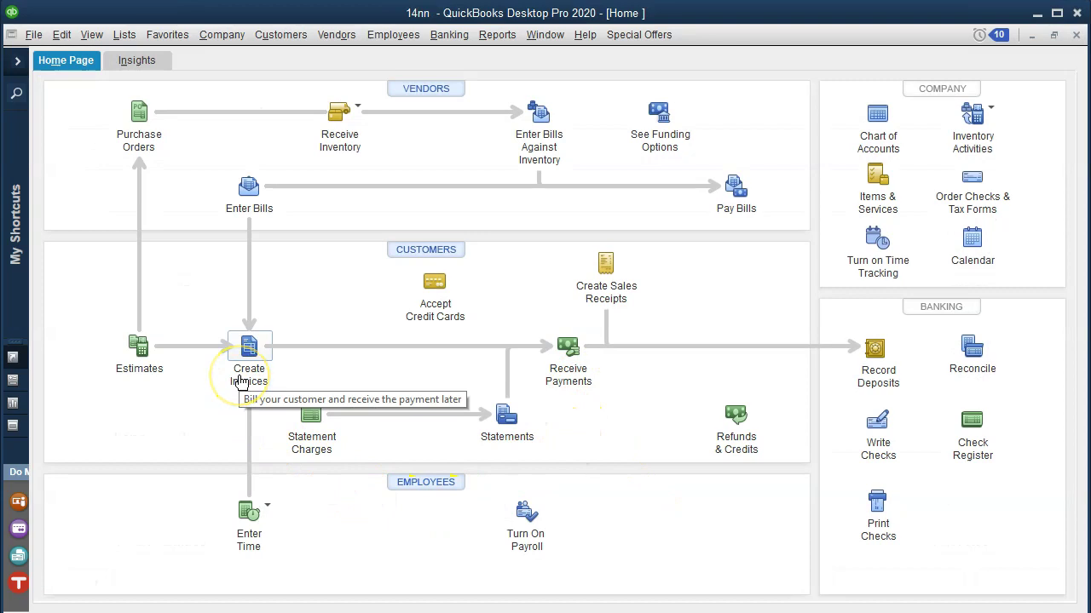
pyautogui.click(263, 381)
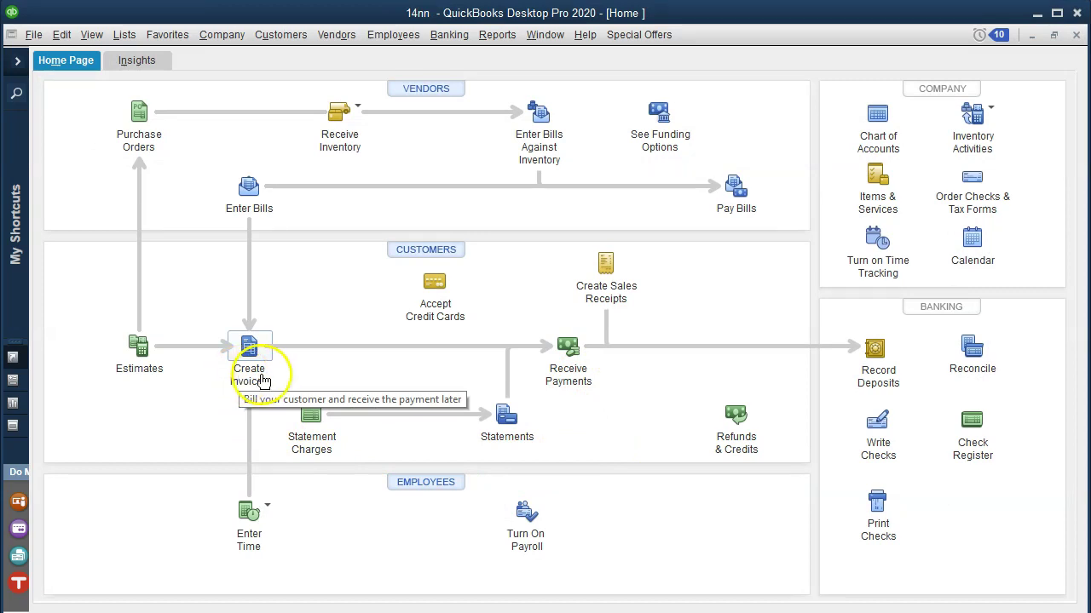
pyautogui.click(1036, 14)
# Step: Return to the Xero dashboard and open the list of all sales invoices to check the Anderson Guitars prepayment entry
pyautogui.click(150, 32)
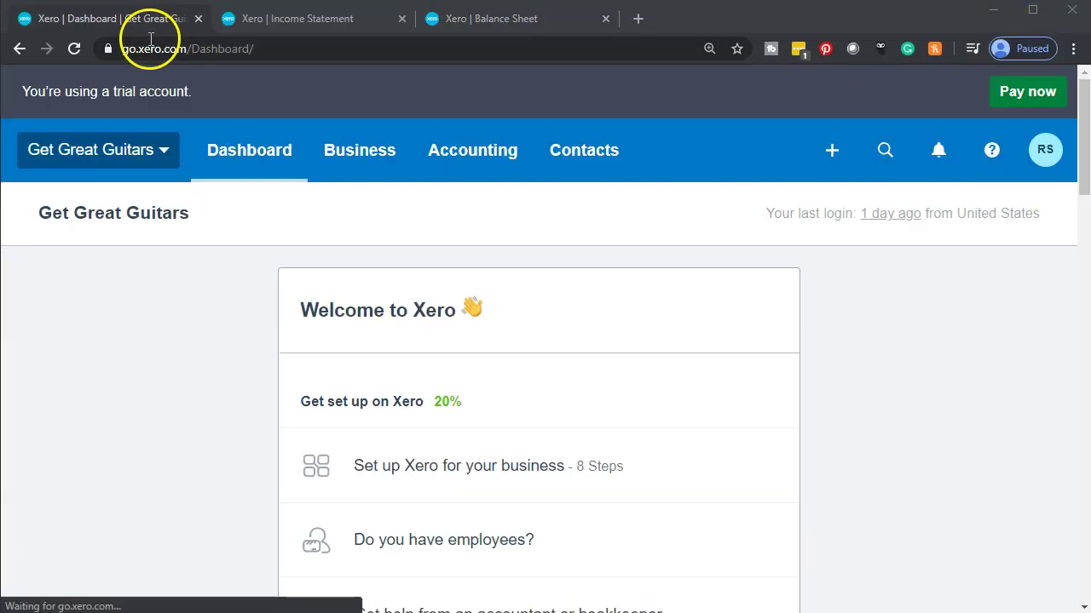
pyautogui.click(261, 160)
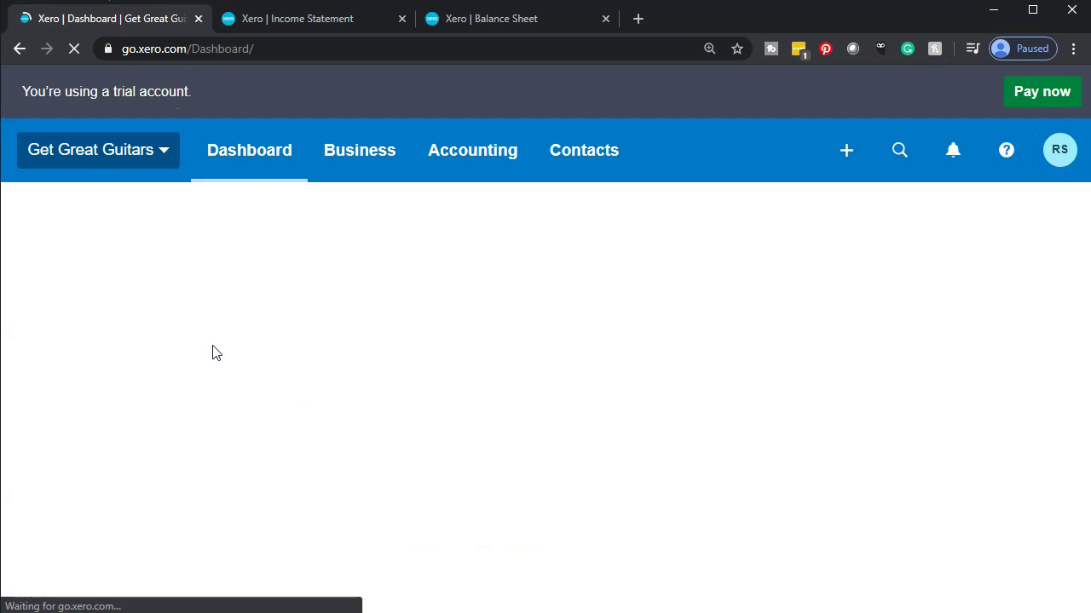
pyautogui.hotkey('ctrl', '-')
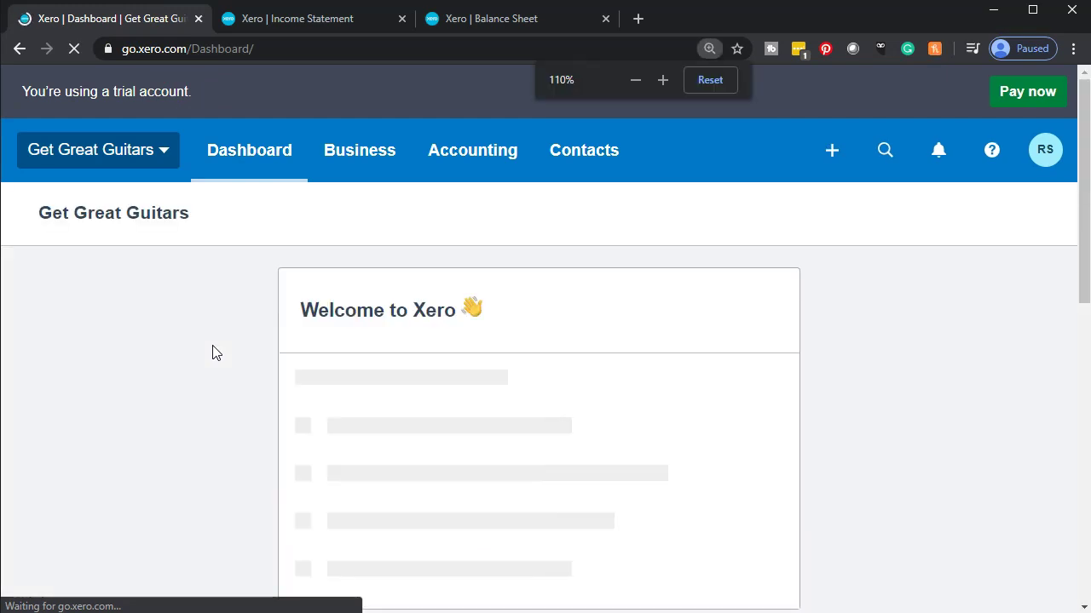
pyautogui.hotkey('ctrl', '-')
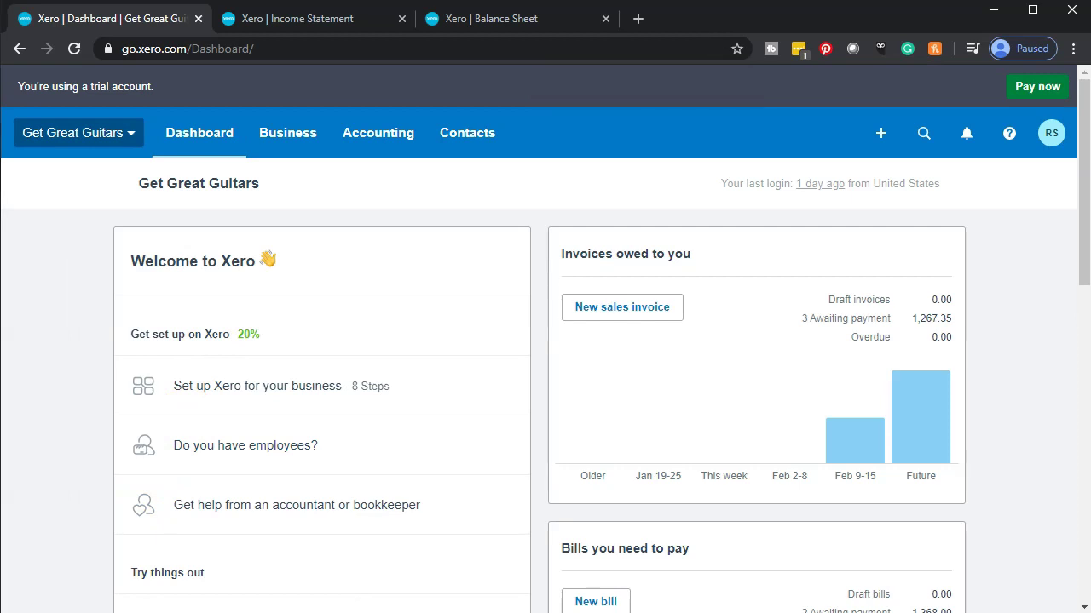
pyautogui.click(625, 253)
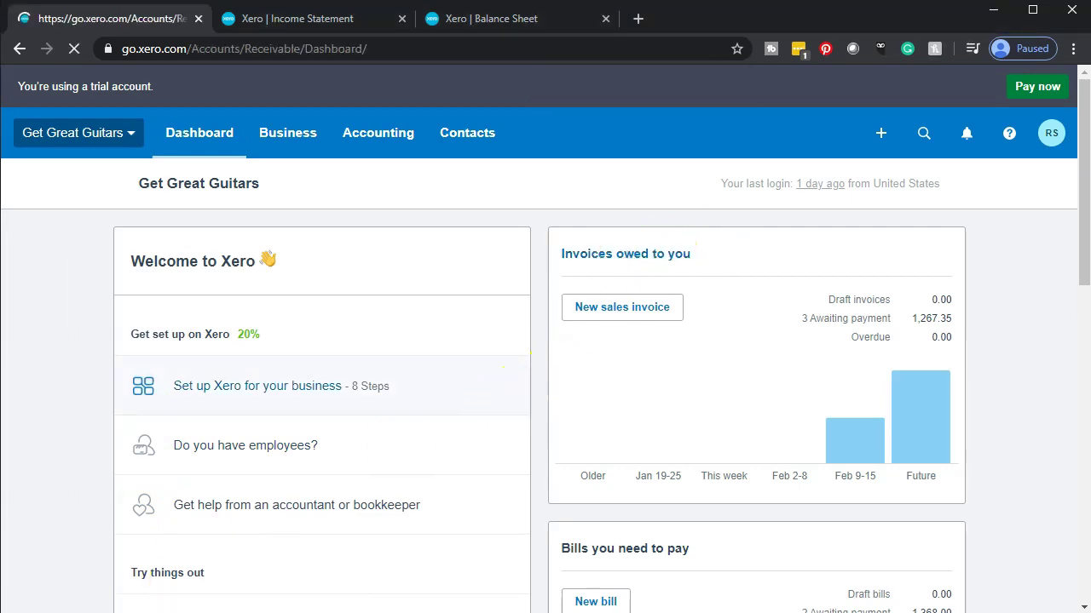
pyautogui.scroll(-2, 59, 375)
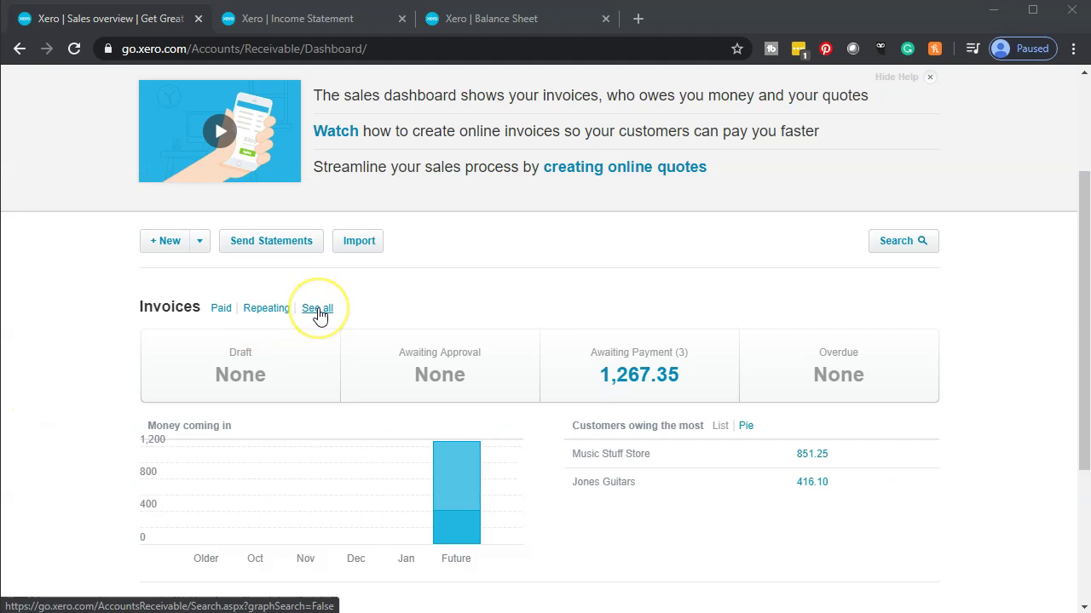
pyautogui.click(317, 310)
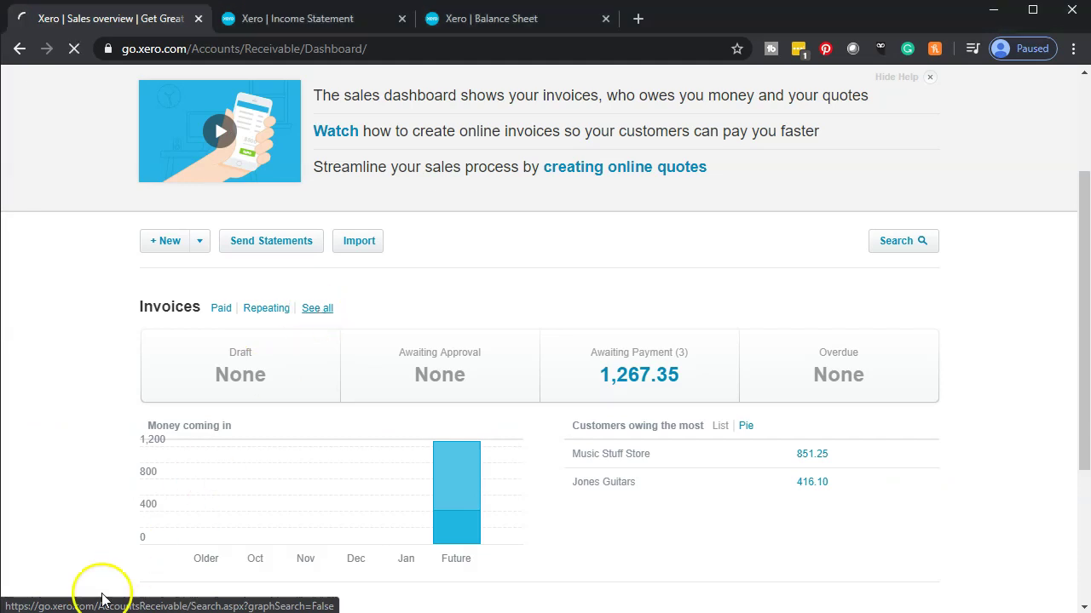
pyautogui.scroll(1, 33, 557)
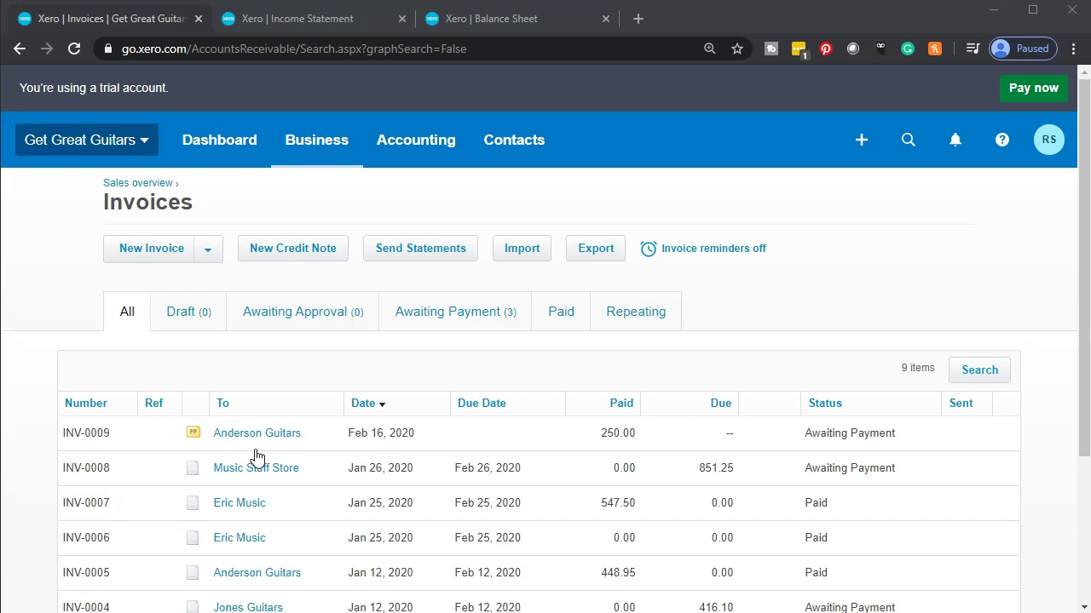
pyautogui.click(444, 603)
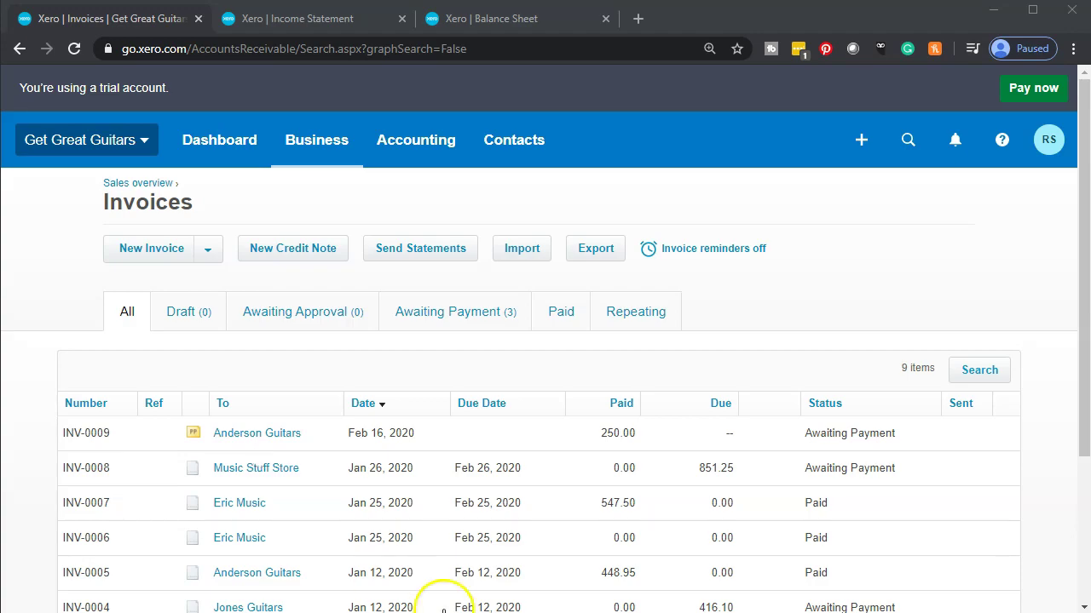